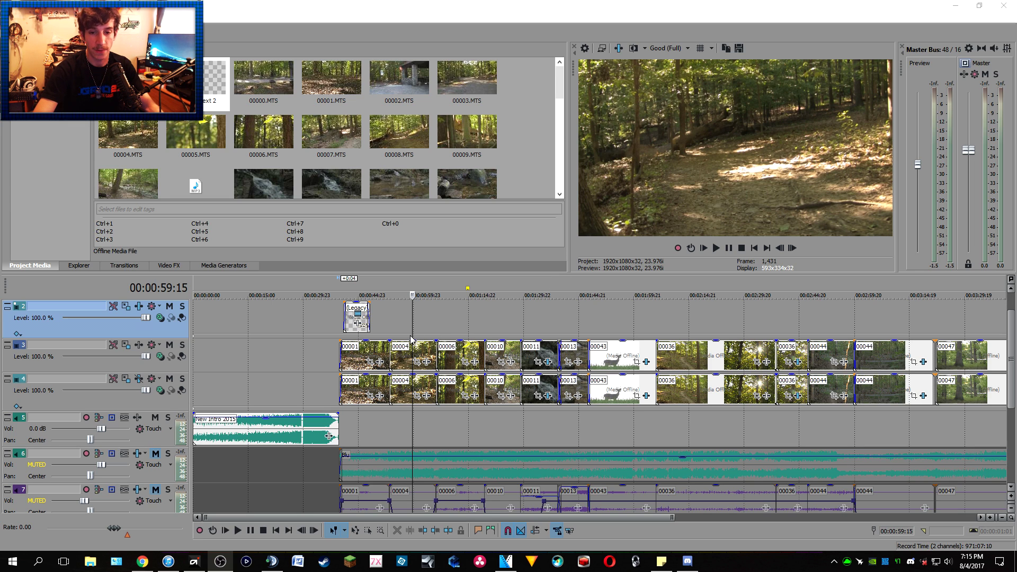
Cue the playhead to about 00:01:11 and mute track 3, the upper forest copy.
{"action": "left_click_drag", "start_coordinate": [412, 327], "coordinate": [420, 325]}
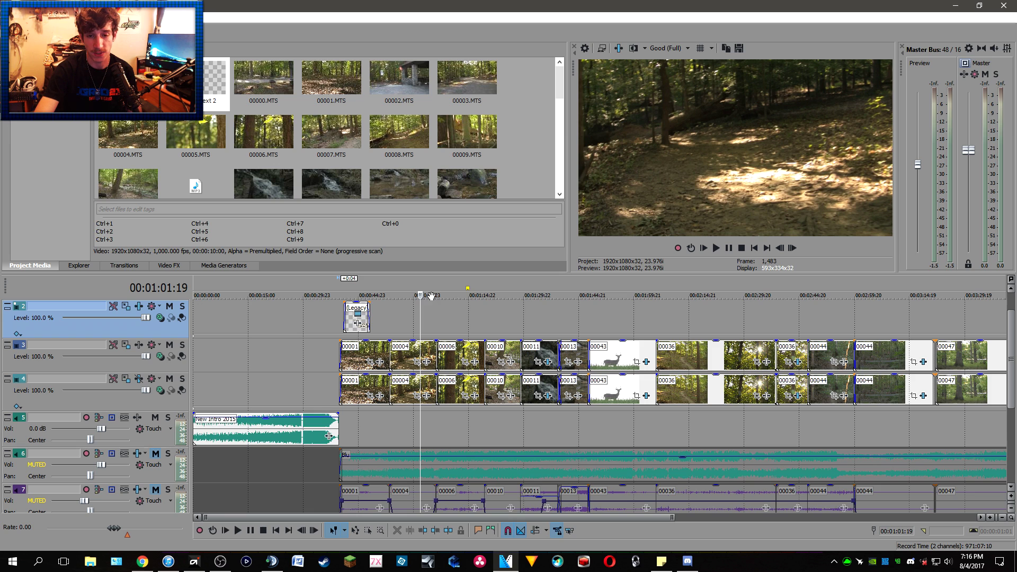
{"action": "scroll", "coordinate": [431, 296], "scroll_direction": "up", "scroll_amount": 2}
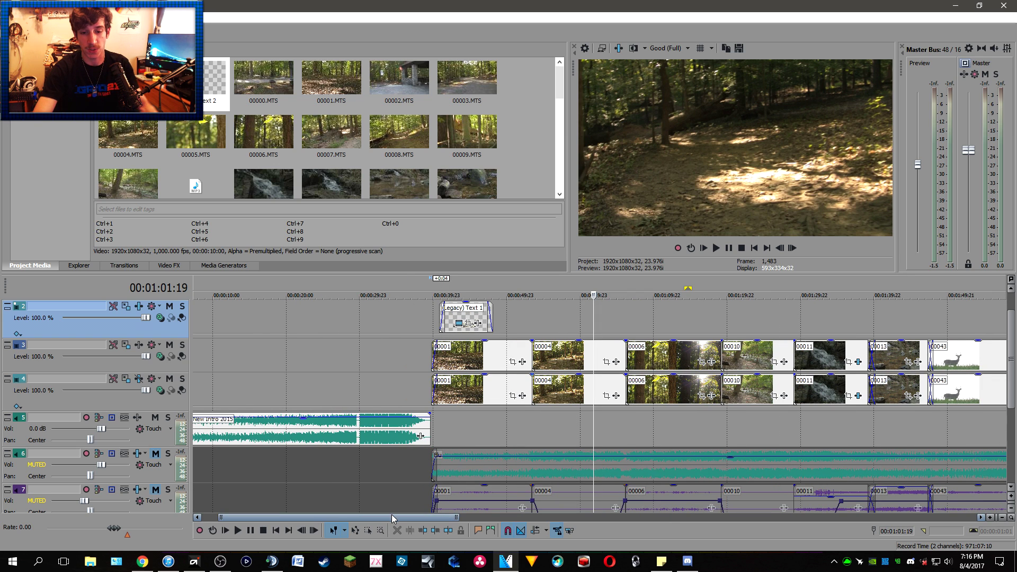
{"action": "left_click_drag", "start_coordinate": [392, 514], "coordinate": [462, 509]}
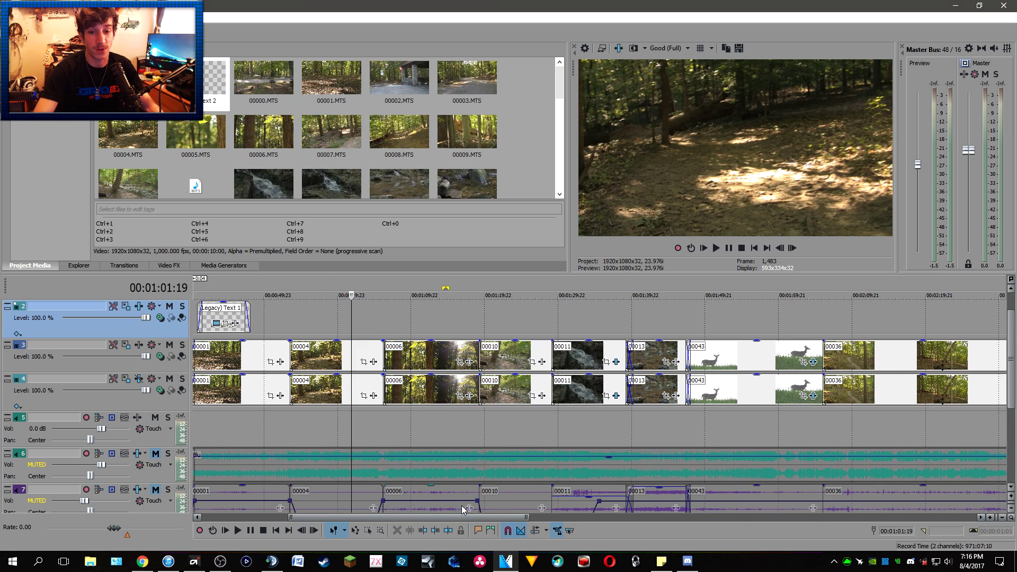
{"action": "left_click", "coordinate": [418, 309]}
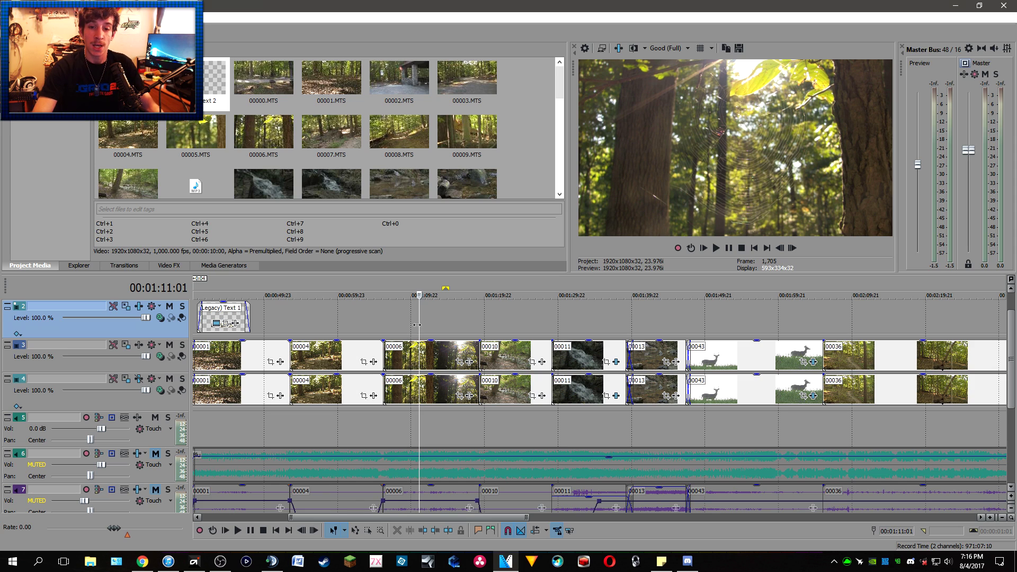
{"action": "left_click", "coordinate": [169, 345]}
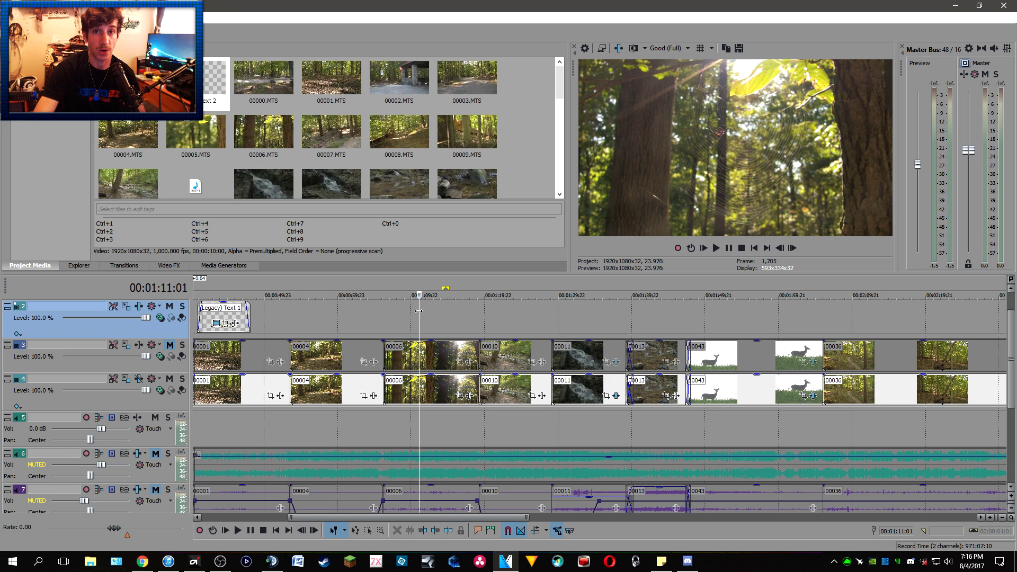
{"action": "scroll", "coordinate": [543, 328], "scroll_direction": "down", "scroll_amount": 2}
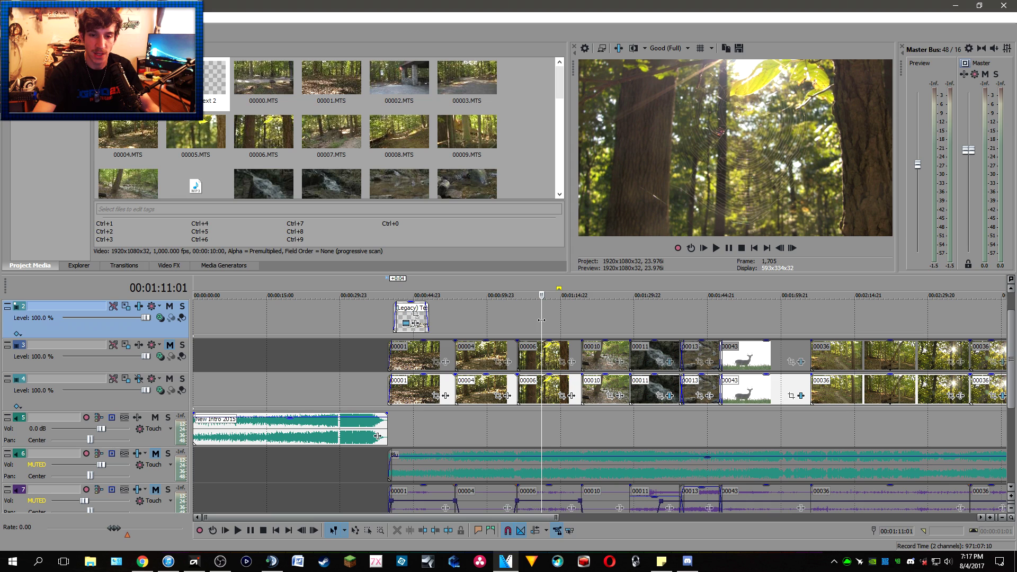
Select track 3 and switch its Mute off so both forest copies play.
{"action": "scroll", "coordinate": [533, 320], "scroll_direction": "down", "scroll_amount": 2}
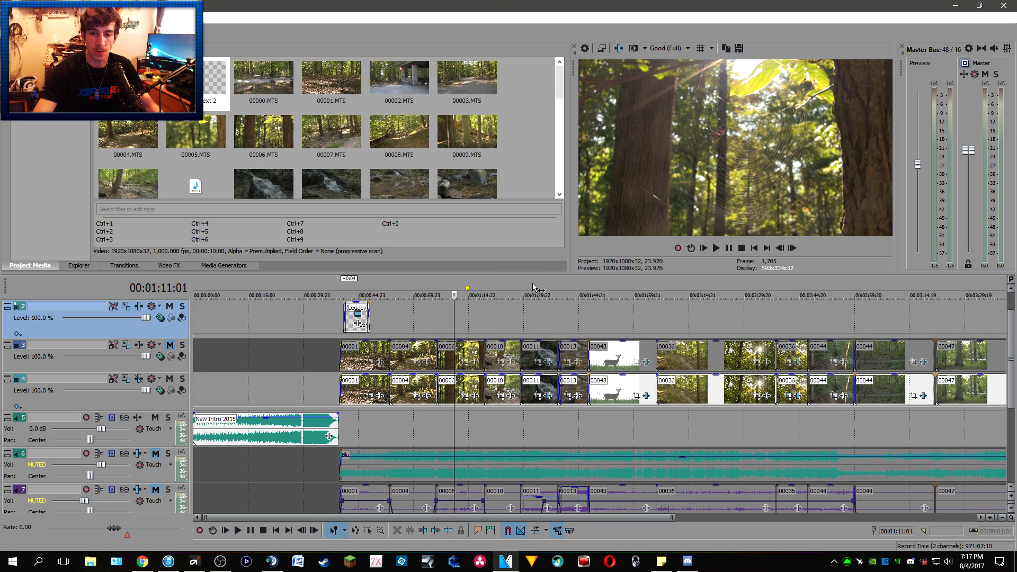
{"action": "scroll", "coordinate": [532, 320], "scroll_direction": "down", "scroll_amount": 2}
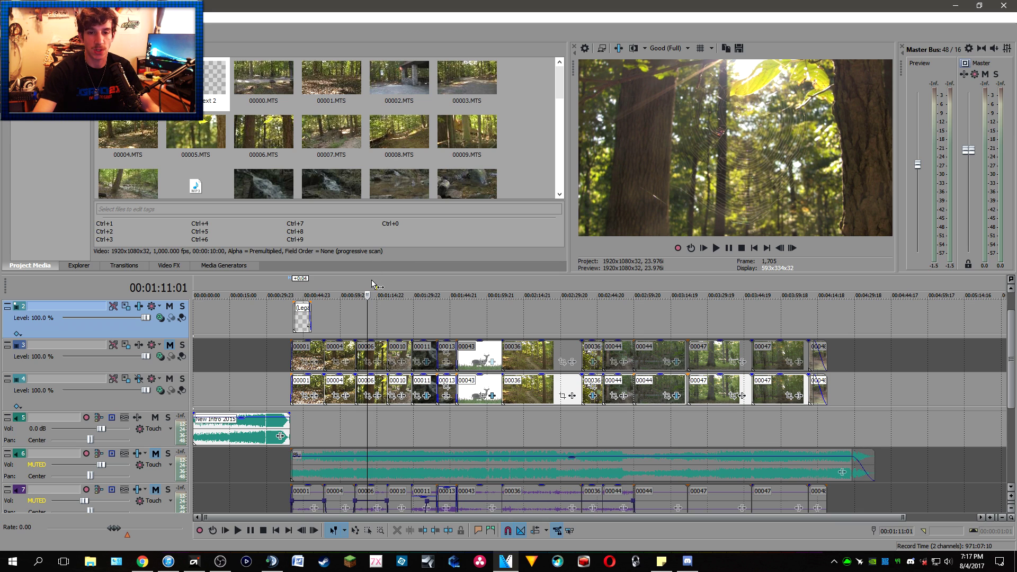
{"action": "scroll", "coordinate": [544, 320], "scroll_direction": "up", "scroll_amount": 5}
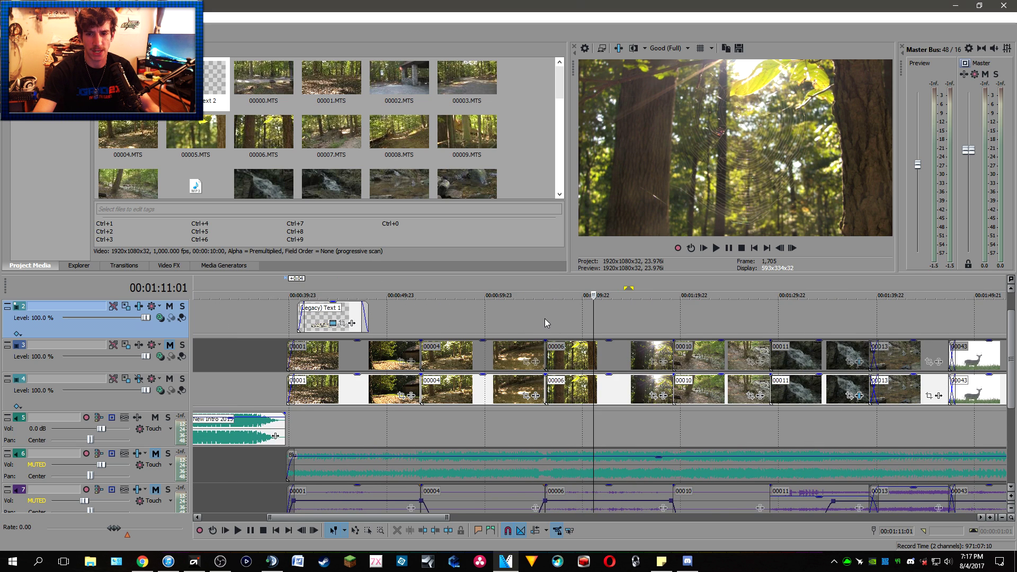
{"action": "scroll", "coordinate": [550, 317], "scroll_direction": "down", "scroll_amount": 3}
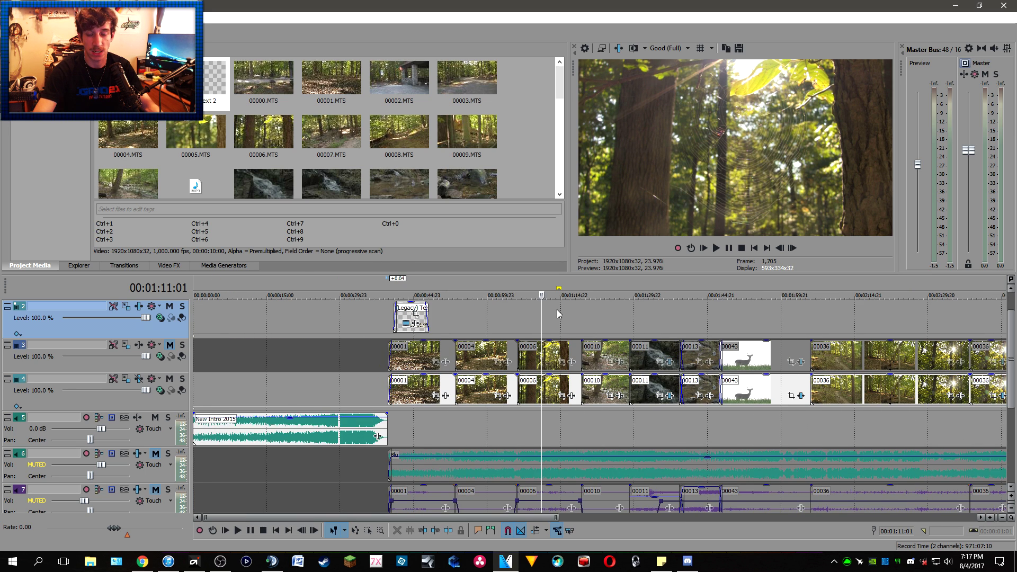
{"action": "scroll", "coordinate": [561, 313], "scroll_direction": "right", "scroll_amount": 3}
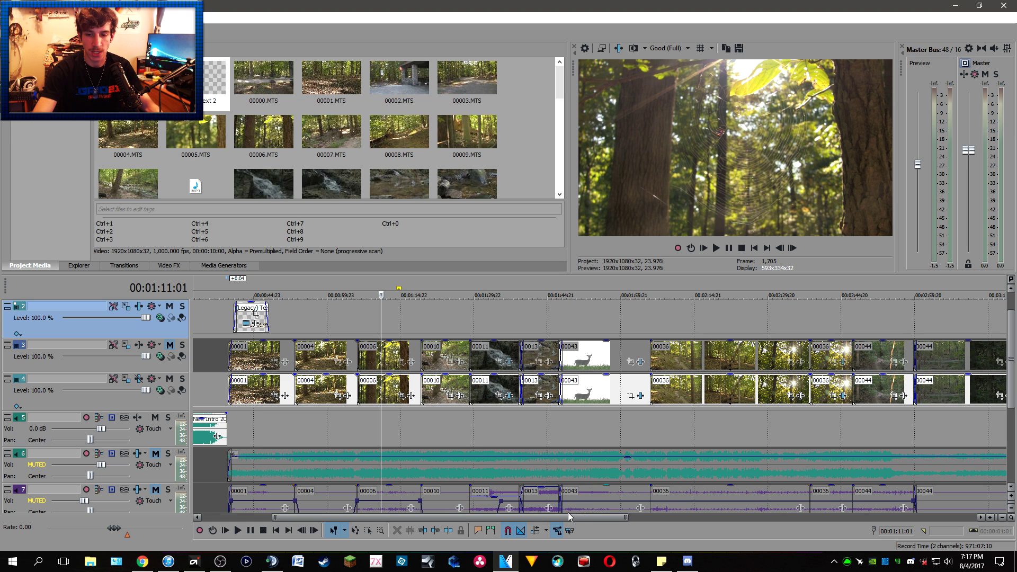
{"action": "mouse_move", "coordinate": [601, 519]}
{"action": "left_mouse_down"}
{"action": "mouse_move", "coordinate": [777, 503]}
{"action": "mouse_move", "coordinate": [589, 518]}
{"action": "mouse_move", "coordinate": [612, 519]}
{"action": "left_mouse_up"}
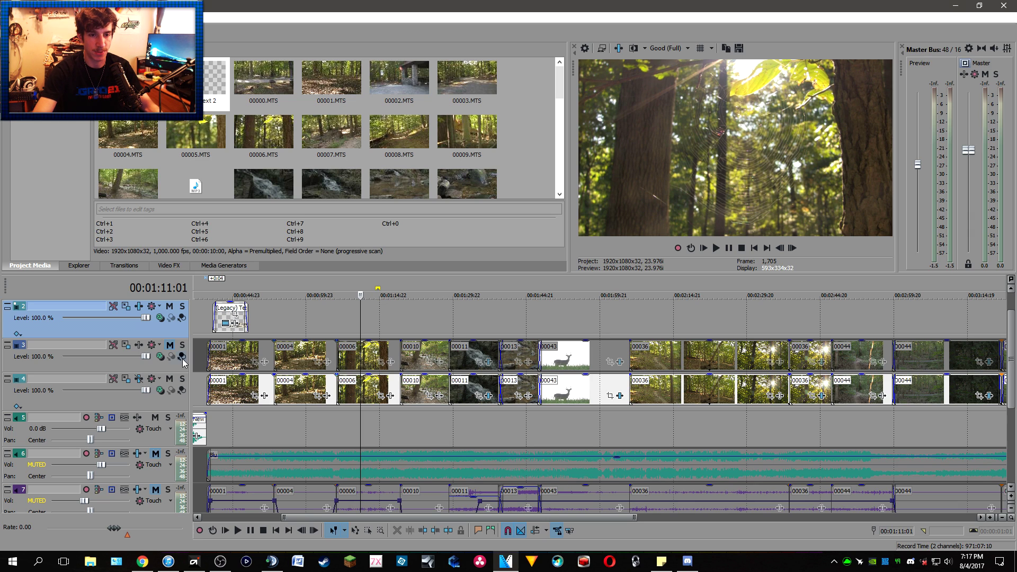
{"action": "left_click", "coordinate": [159, 369]}
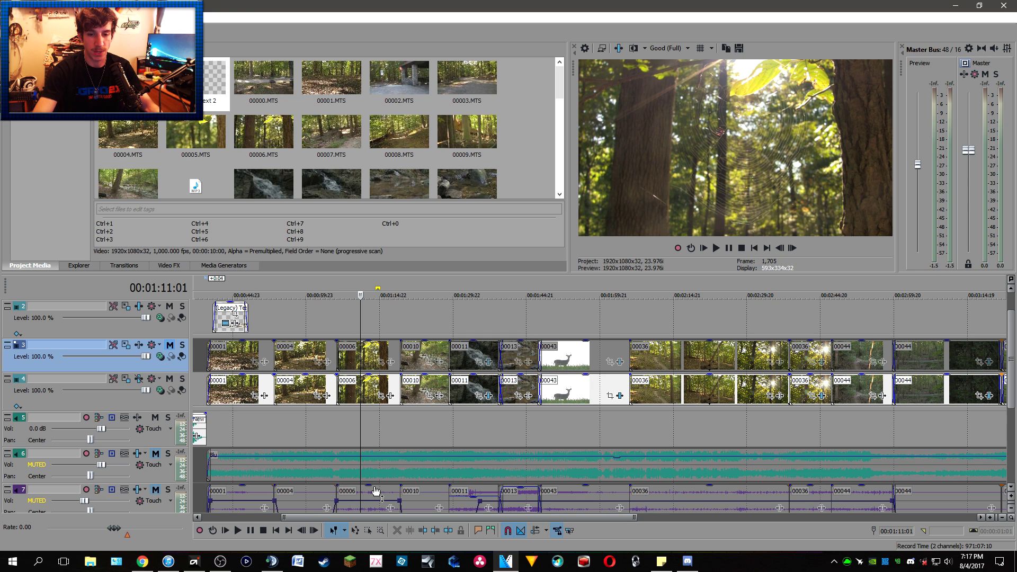
{"action": "left_click_drag", "start_coordinate": [378, 520], "coordinate": [356, 520]}
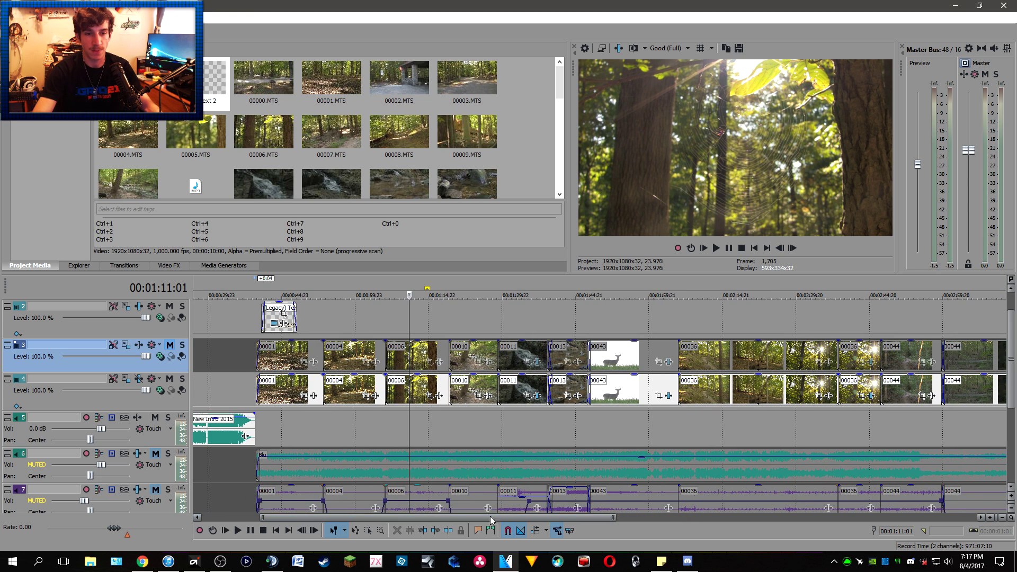
{"action": "left_click", "coordinate": [170, 345]}
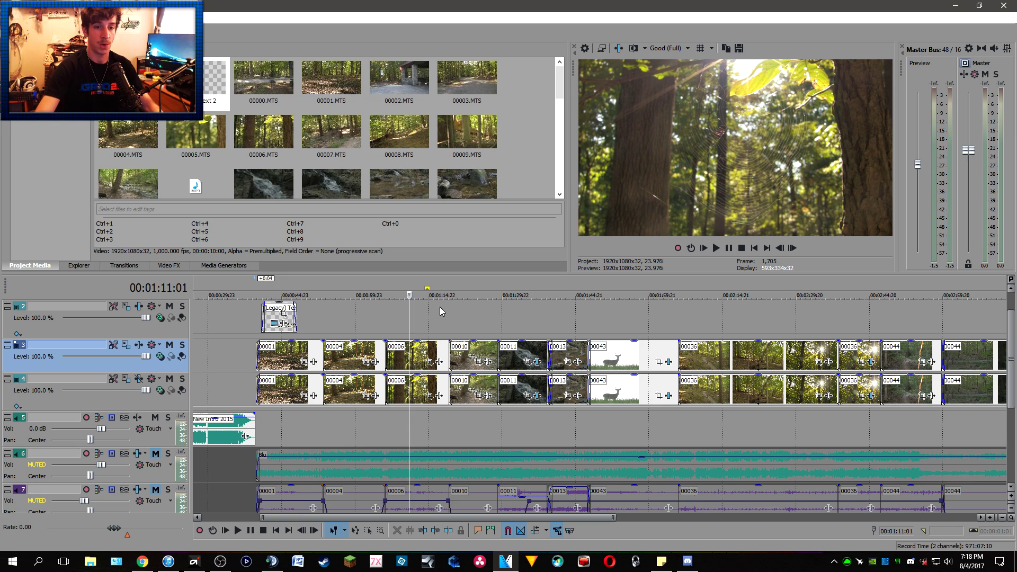
Add HitFilm LUT to track 3's effect chain, dismiss the file error, and browse for a LUT.
{"action": "left_click", "coordinate": [138, 347]}
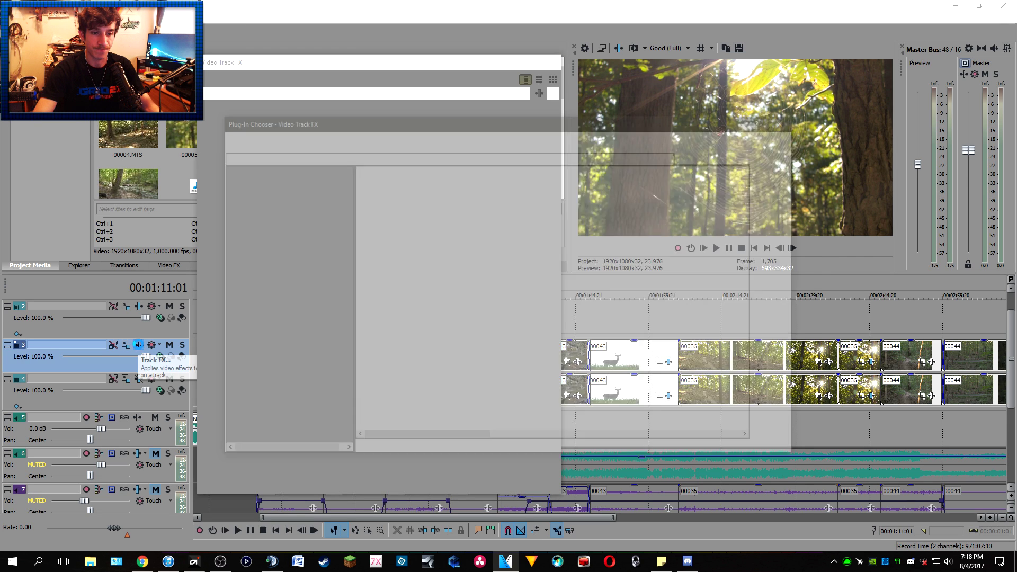
{"action": "scroll", "coordinate": [460, 357], "scroll_direction": "down", "scroll_amount": 2}
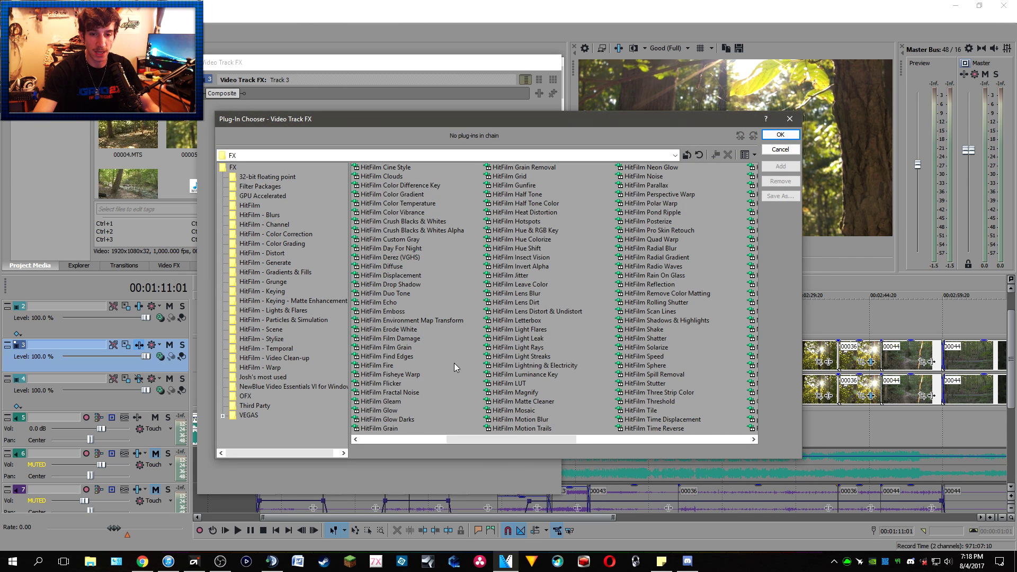
{"action": "left_click", "coordinate": [519, 384]}
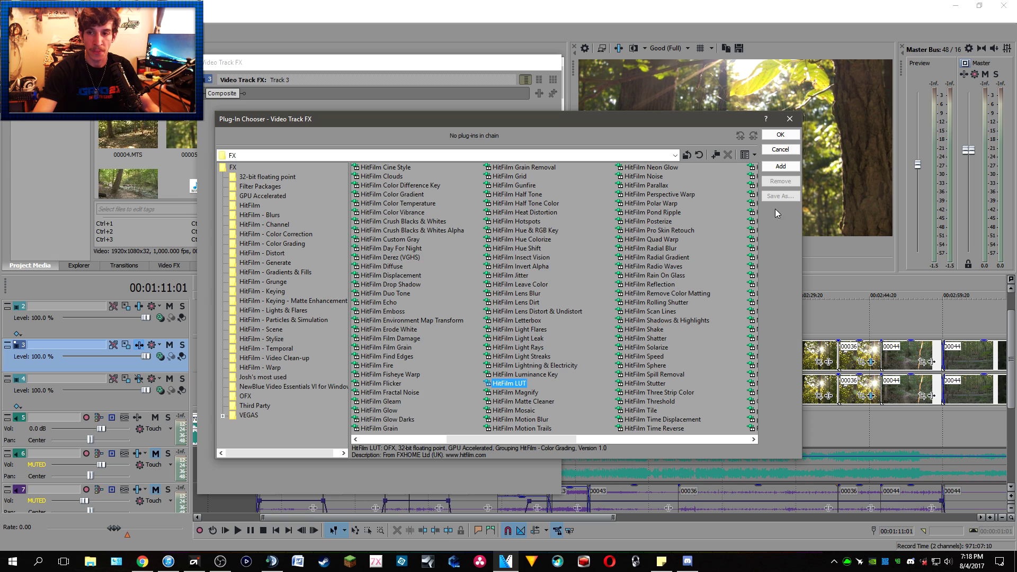
{"action": "left_click", "coordinate": [780, 166]}
{"action": "left_click", "coordinate": [780, 134]}
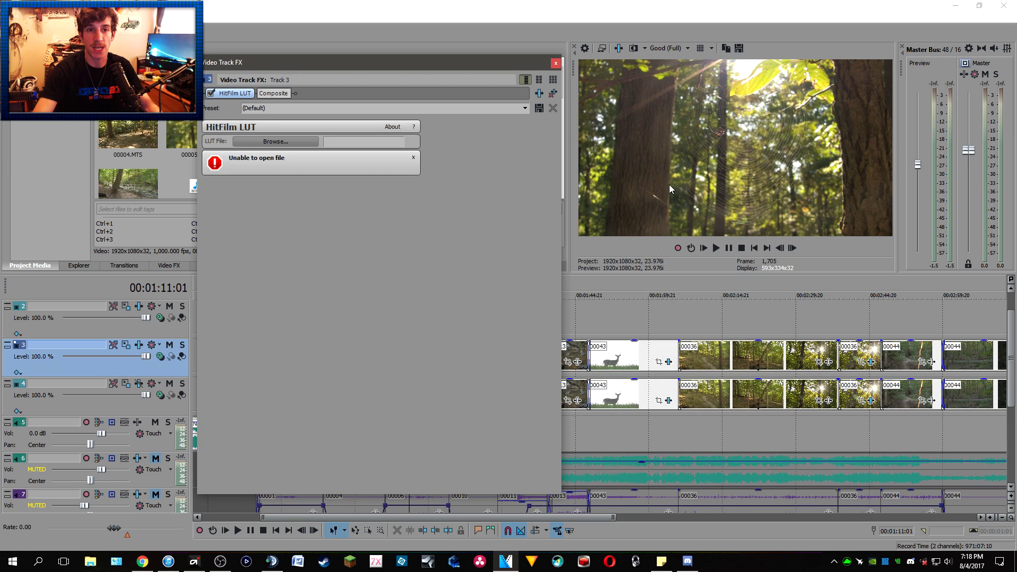
{"action": "left_click", "coordinate": [413, 158]}
{"action": "left_click", "coordinate": [300, 139]}
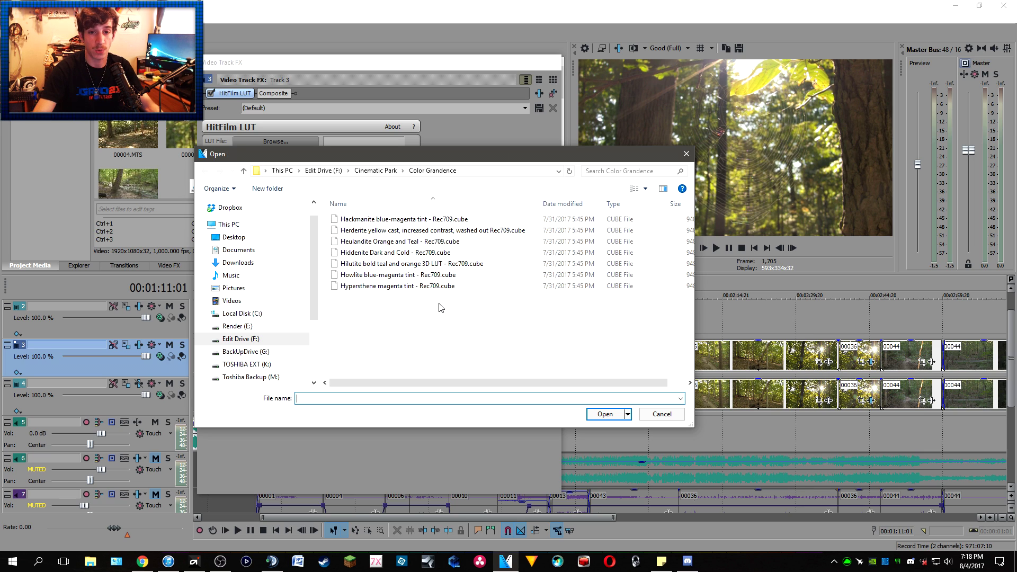
Load 'Hilutite bold teal and orange 3D LUT - Rec709.cube' into track 3's HitFilm LUT.
{"action": "left_click", "coordinate": [408, 265]}
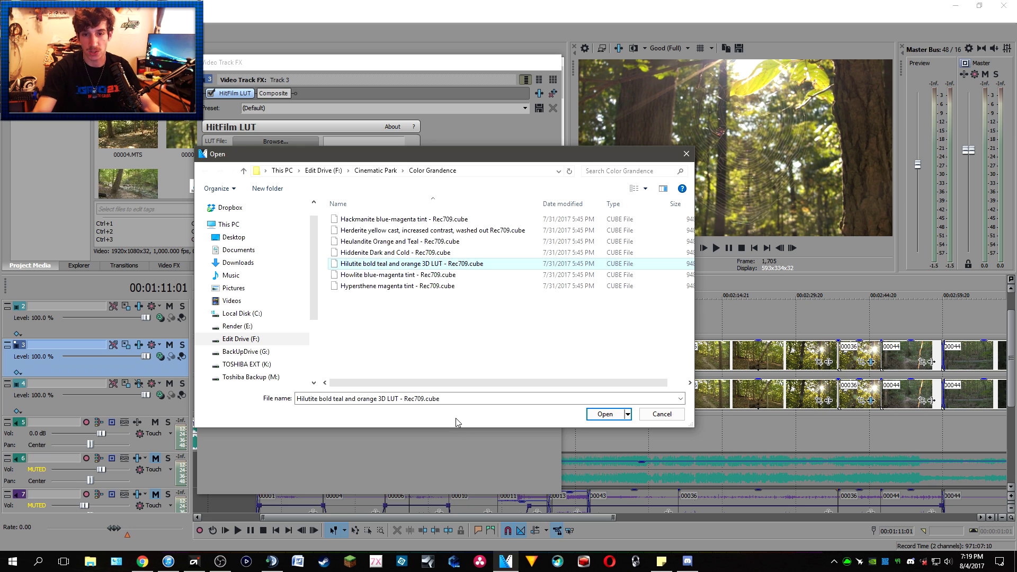
{"action": "left_click", "coordinate": [604, 415]}
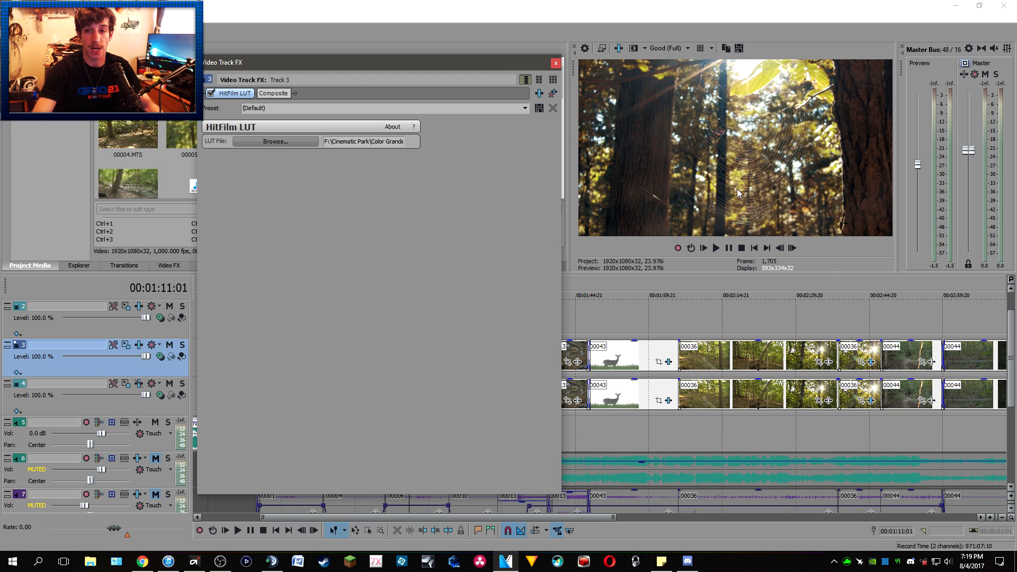
{"action": "left_click", "coordinate": [556, 63]}
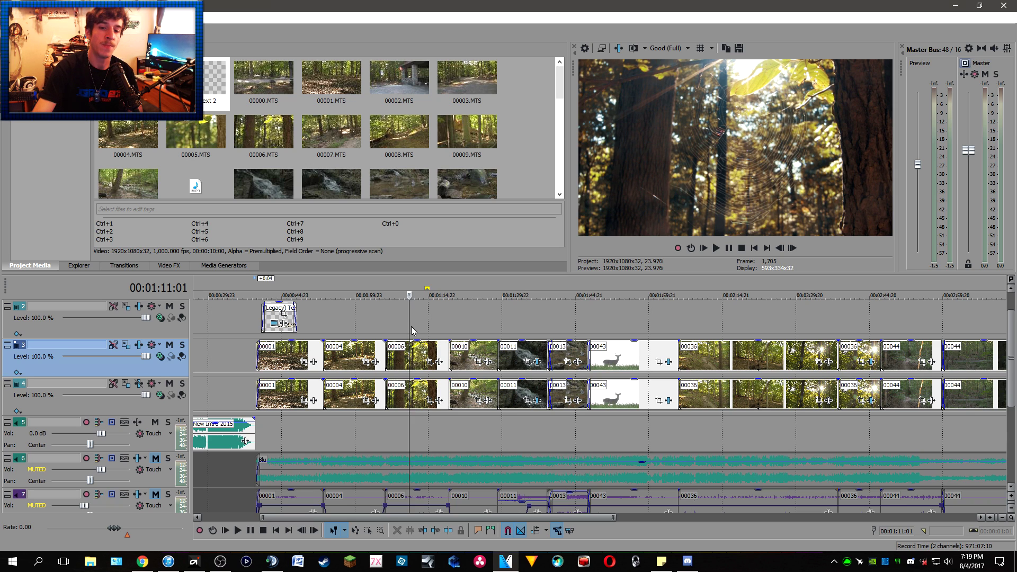
{"action": "left_click", "coordinate": [170, 347]}
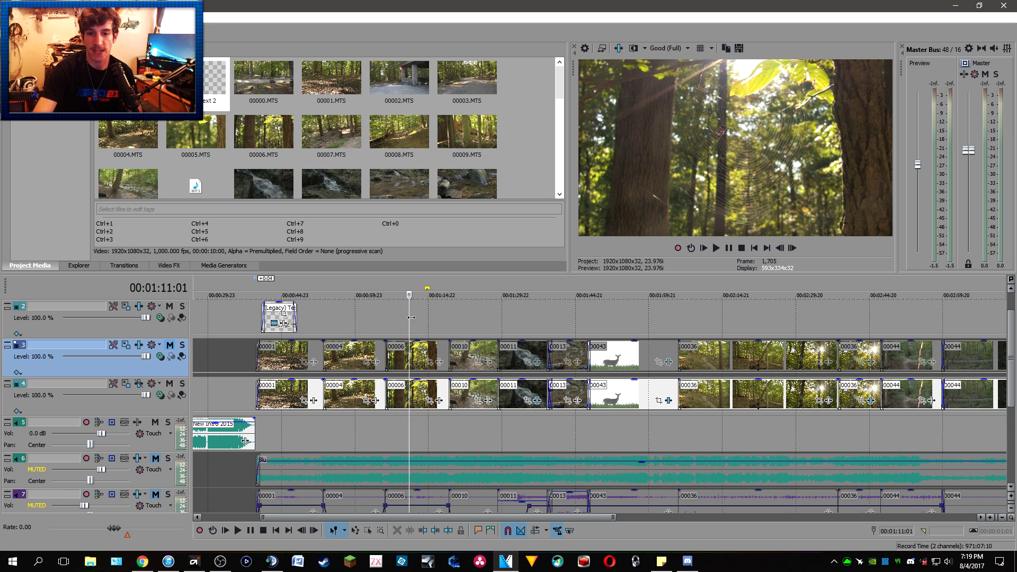
{"action": "left_click_drag", "start_coordinate": [408, 325], "coordinate": [441, 324]}
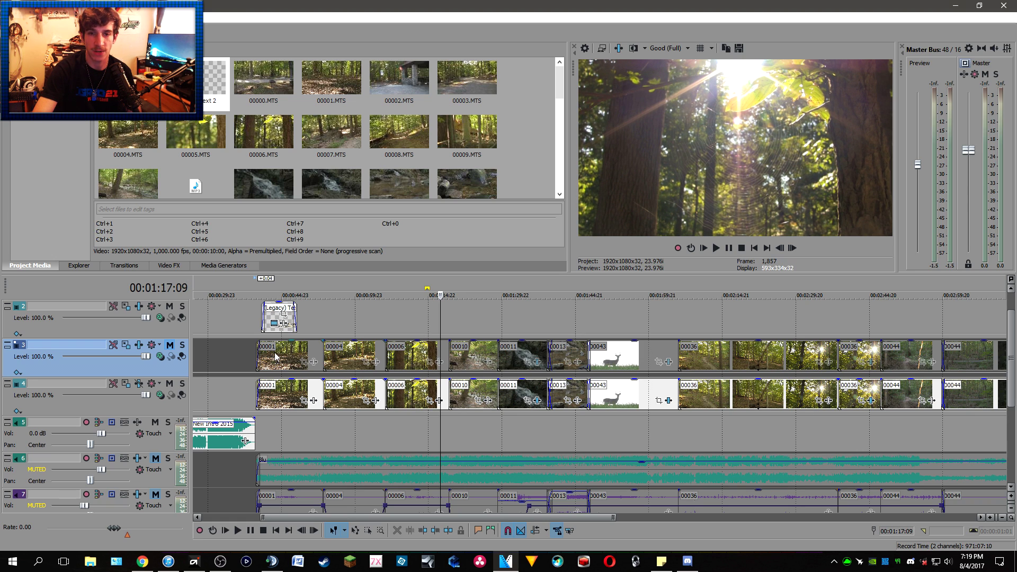
{"action": "left_click", "coordinate": [172, 347]}
{"action": "left_click", "coordinate": [172, 347]}
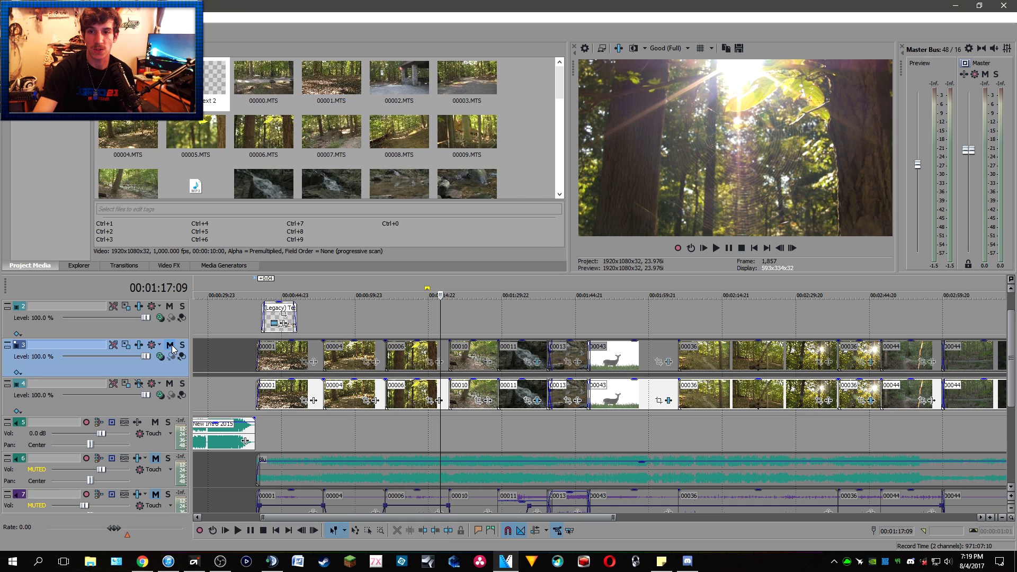
{"action": "left_click", "coordinate": [172, 347]}
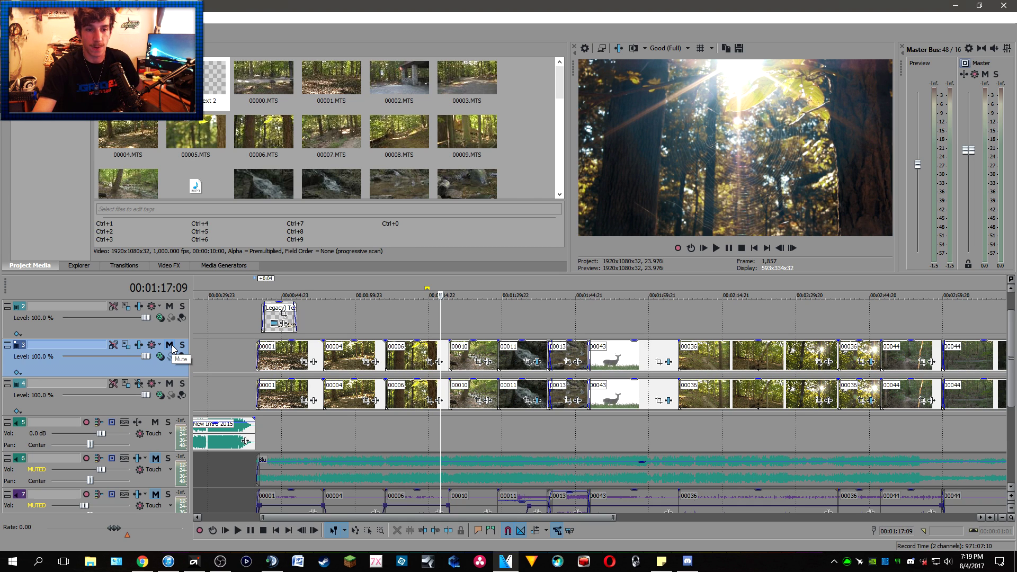
Insert a Composite Level envelope on track 3 from its header menu.
{"action": "right_click", "coordinate": [220, 352]}
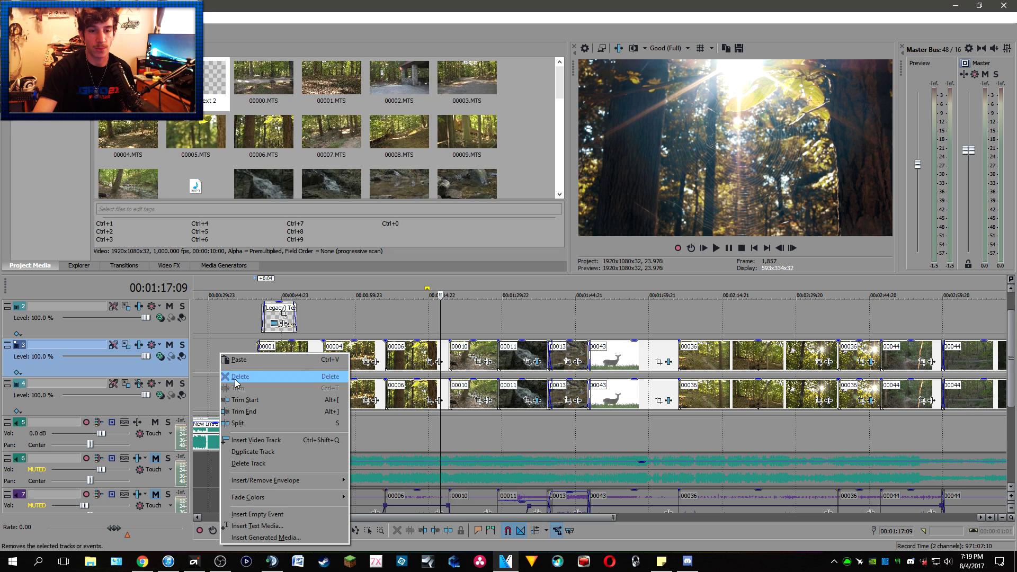
{"action": "mouse_move", "coordinate": [289, 480]}
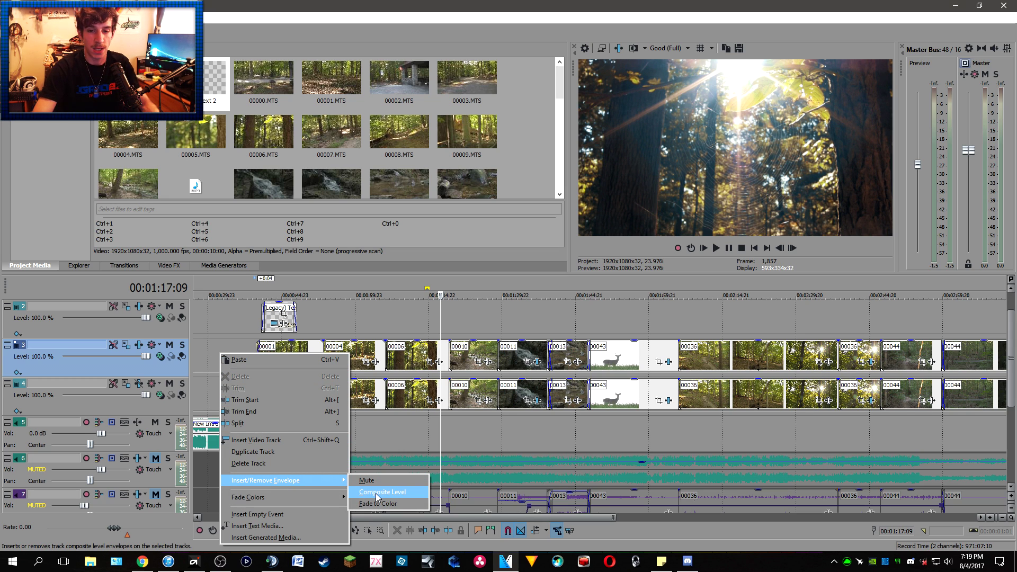
{"action": "left_click", "coordinate": [377, 493]}
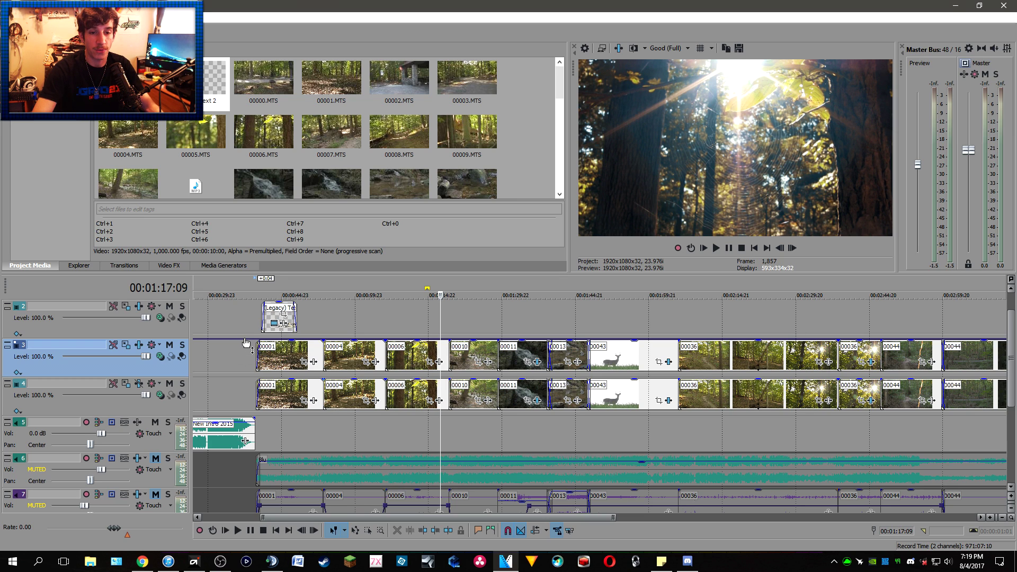
Lower track 3's composite level to about 89%, then toggle mute on tracks 3 and 4 to compare.
{"action": "left_click_drag", "start_coordinate": [246, 342], "coordinate": [246, 354]}
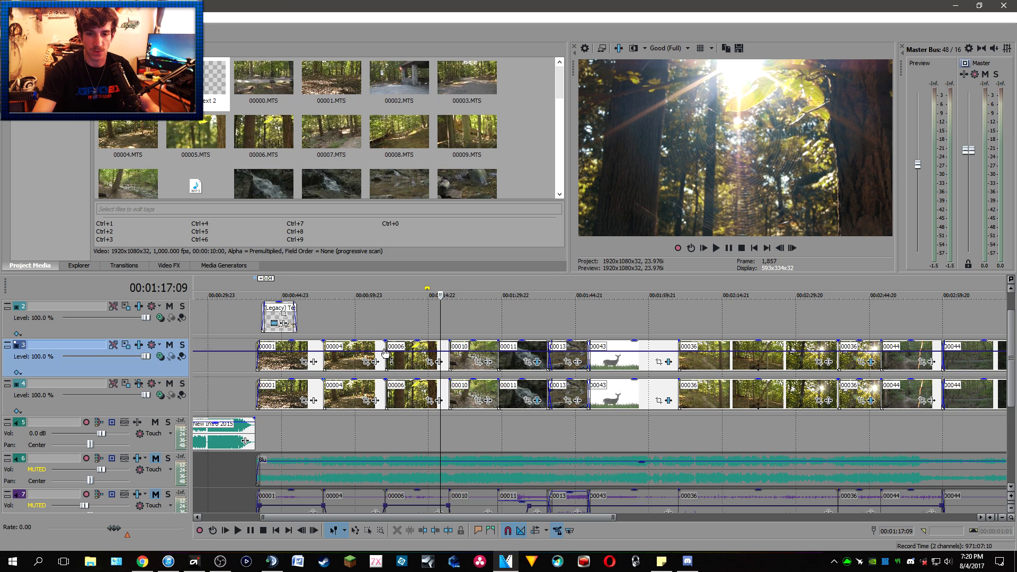
{"action": "left_click", "coordinate": [170, 345]}
{"action": "left_click", "coordinate": [170, 345]}
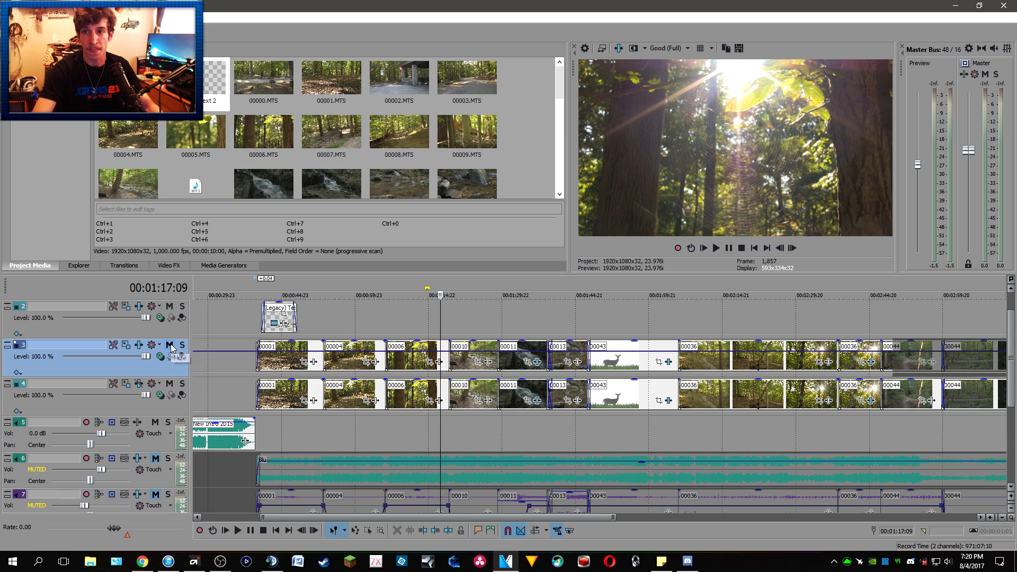
{"action": "left_click", "coordinate": [170, 385]}
{"action": "left_click", "coordinate": [170, 384]}
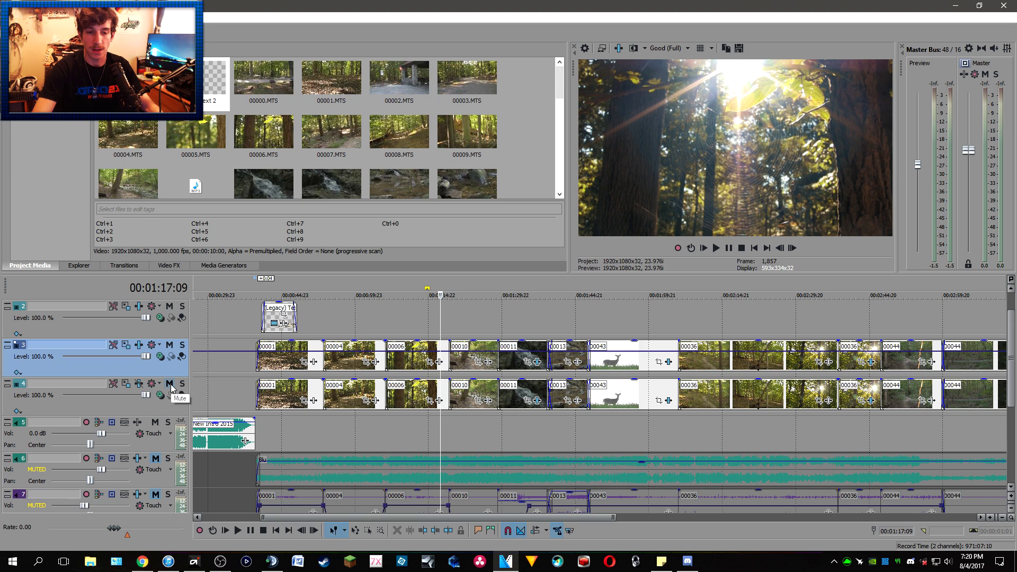
{"action": "left_click", "coordinate": [170, 344]}
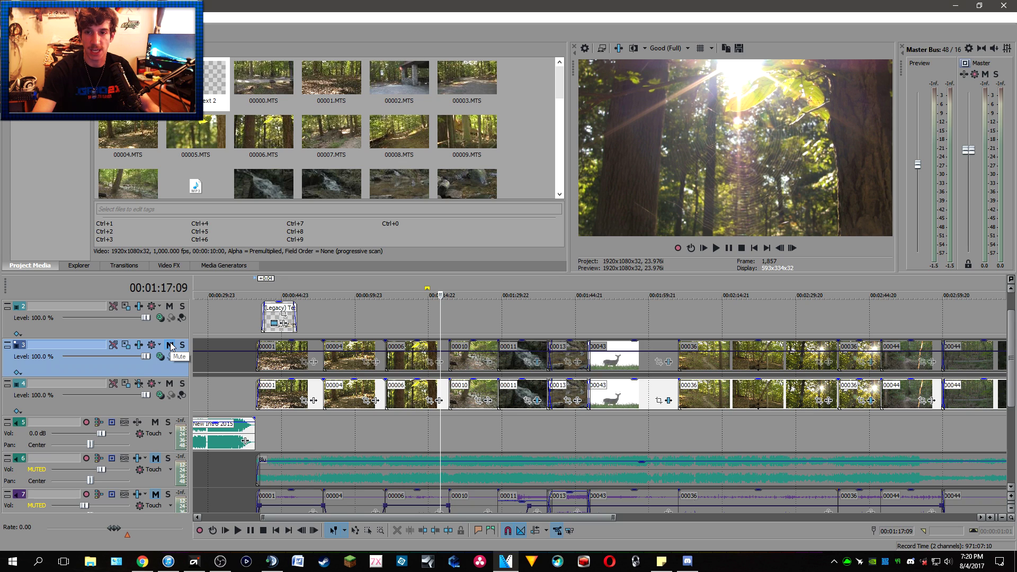
{"action": "left_click", "coordinate": [170, 345]}
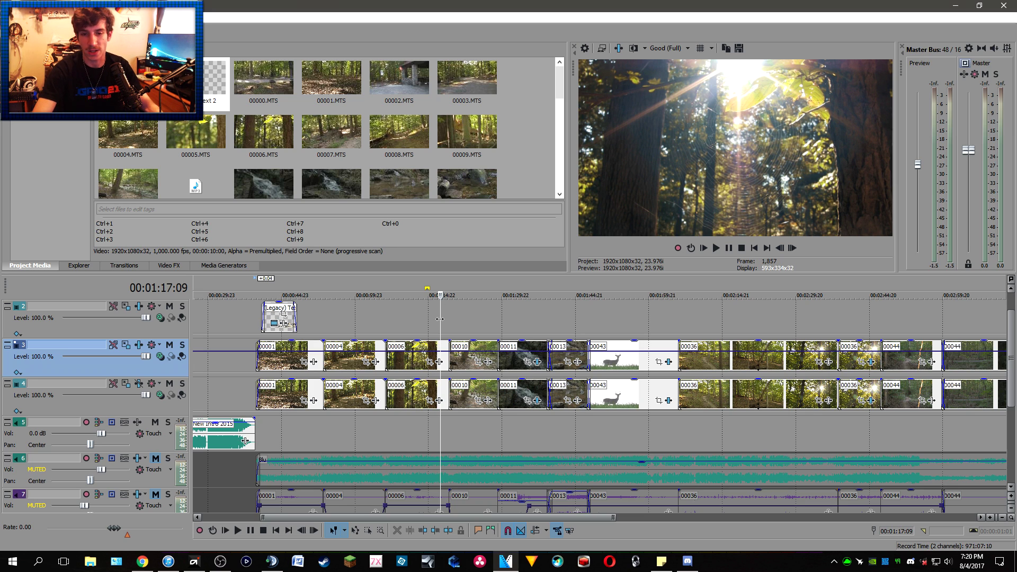
{"action": "left_click_drag", "start_coordinate": [440, 319], "coordinate": [465, 333]}
Add a first envelope point on track 3 and make the track taller to view clips 00010–00011.
{"action": "scroll", "coordinate": [468, 283], "scroll_direction": "up", "scroll_amount": 4}
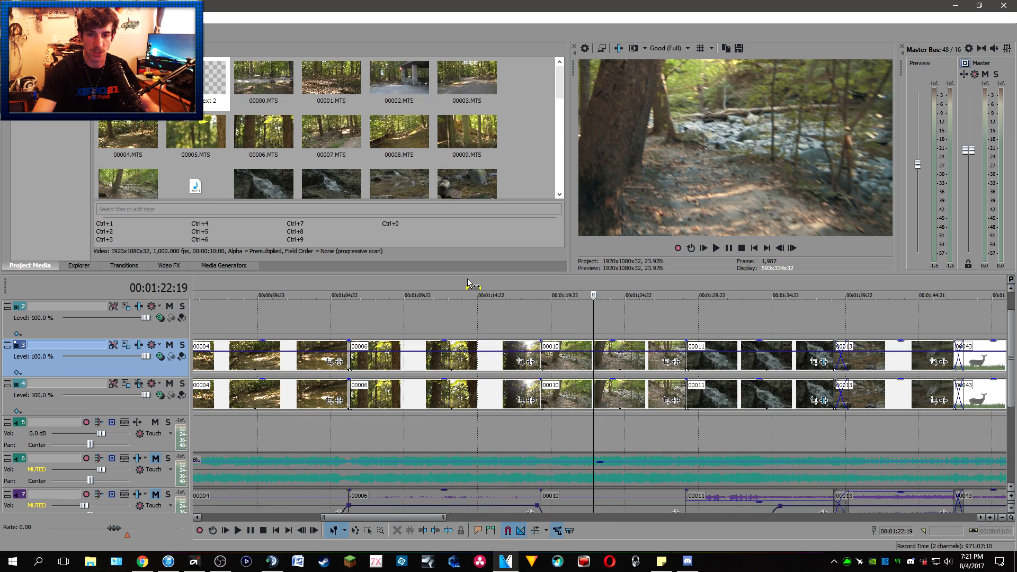
{"action": "scroll", "coordinate": [468, 318], "scroll_direction": "right", "scroll_amount": 4}
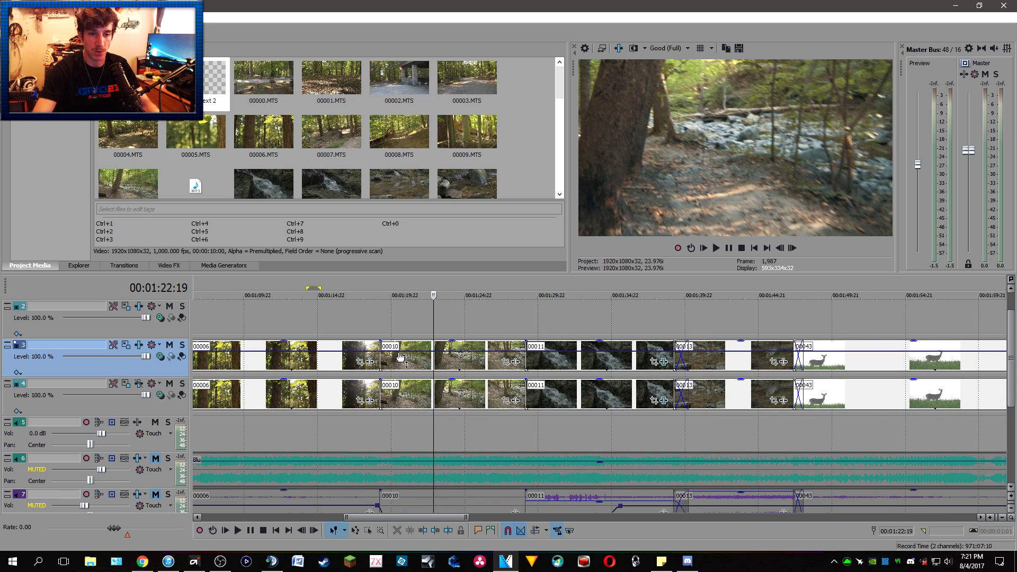
{"action": "right_click", "coordinate": [380, 353]}
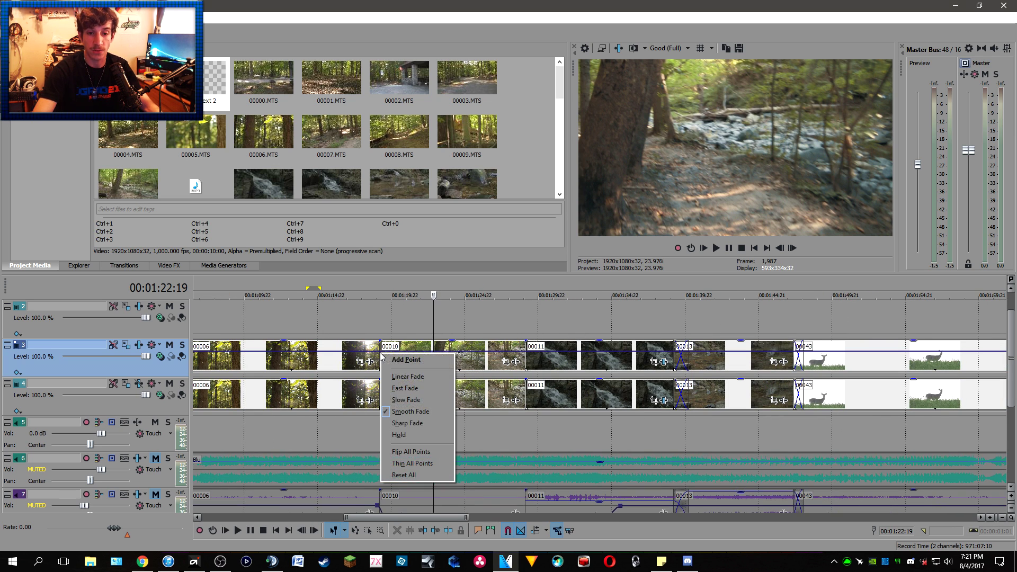
{"action": "left_click", "coordinate": [402, 360]}
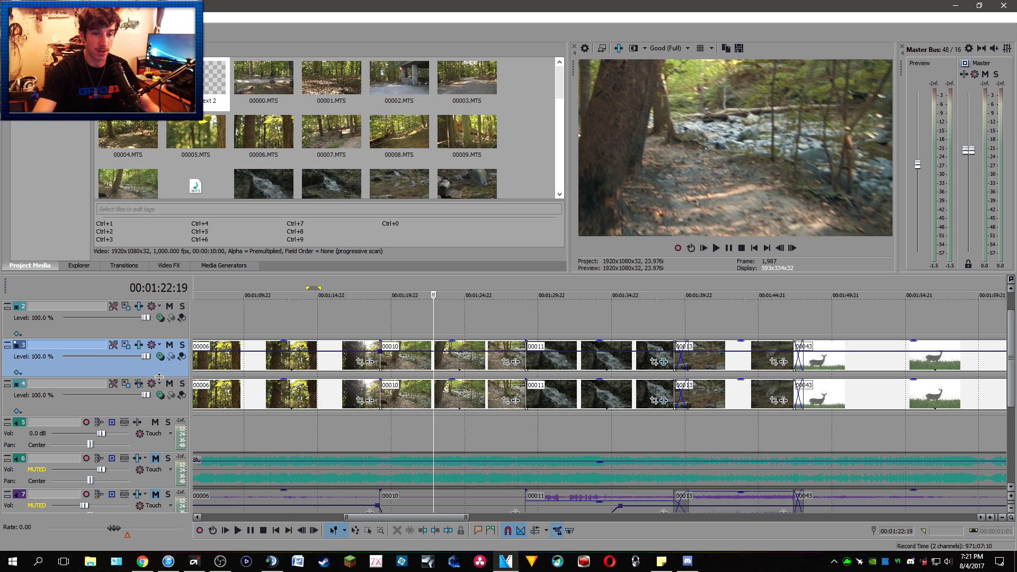
{"action": "left_click_drag", "start_coordinate": [158, 376], "coordinate": [160, 450]}
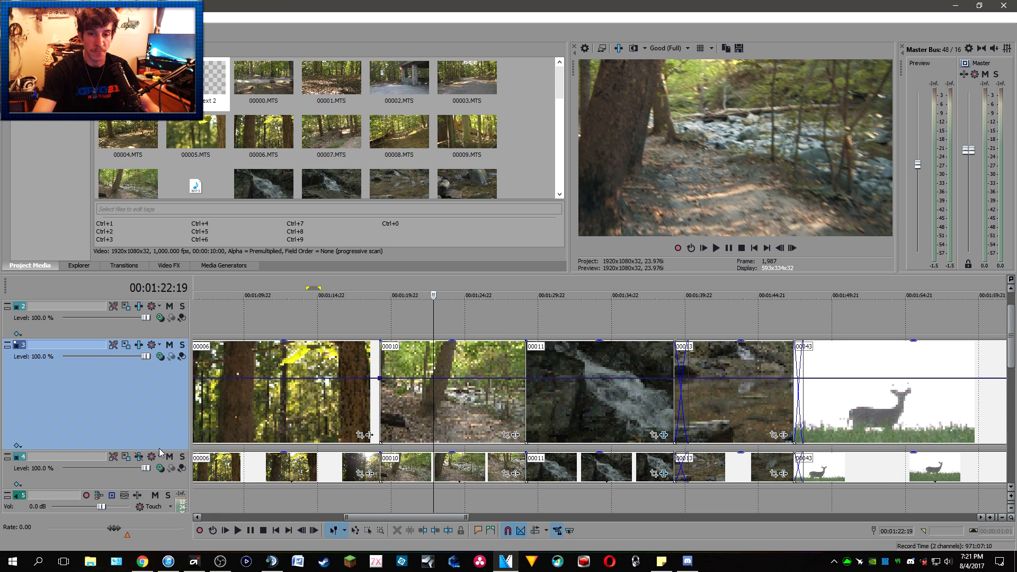
{"action": "left_click", "coordinate": [380, 365]}
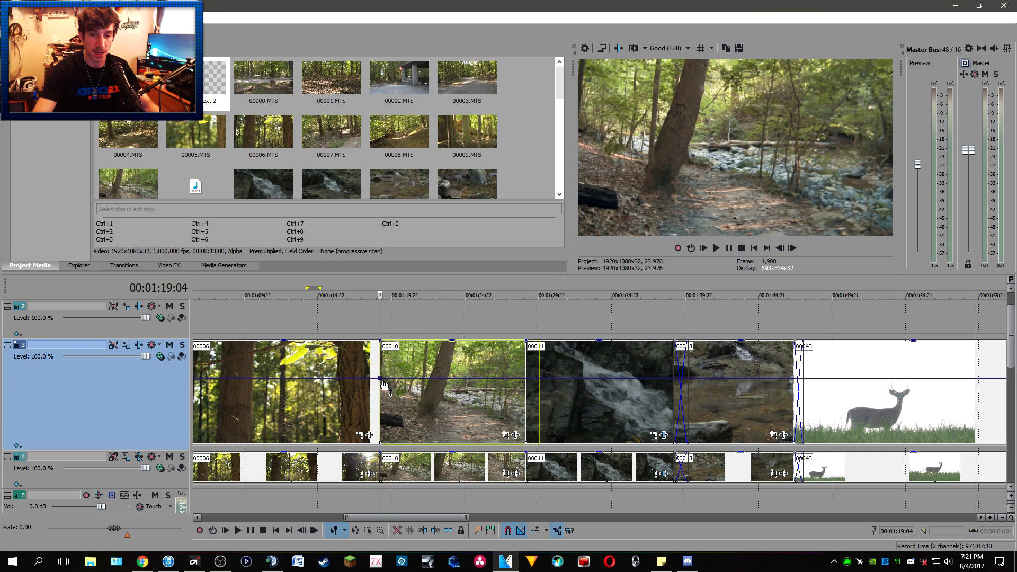
{"action": "left_click", "coordinate": [527, 384]}
Add composite envelope points at the starts of clips 00011 and 00010.
{"action": "right_click", "coordinate": [529, 383]}
{"action": "left_click", "coordinate": [533, 385]}
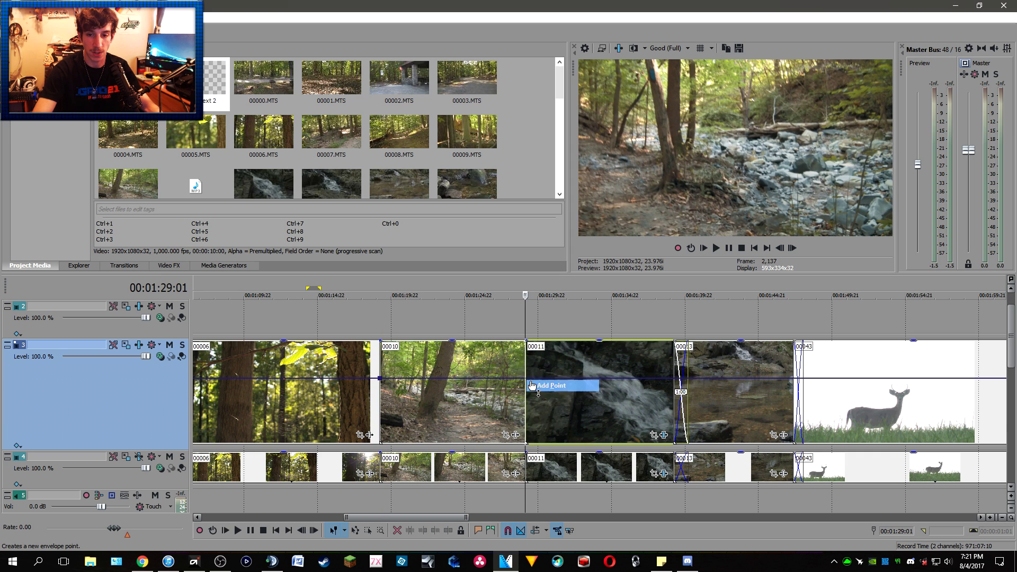
{"action": "right_click", "coordinate": [528, 378]}
{"action": "left_click", "coordinate": [533, 386]}
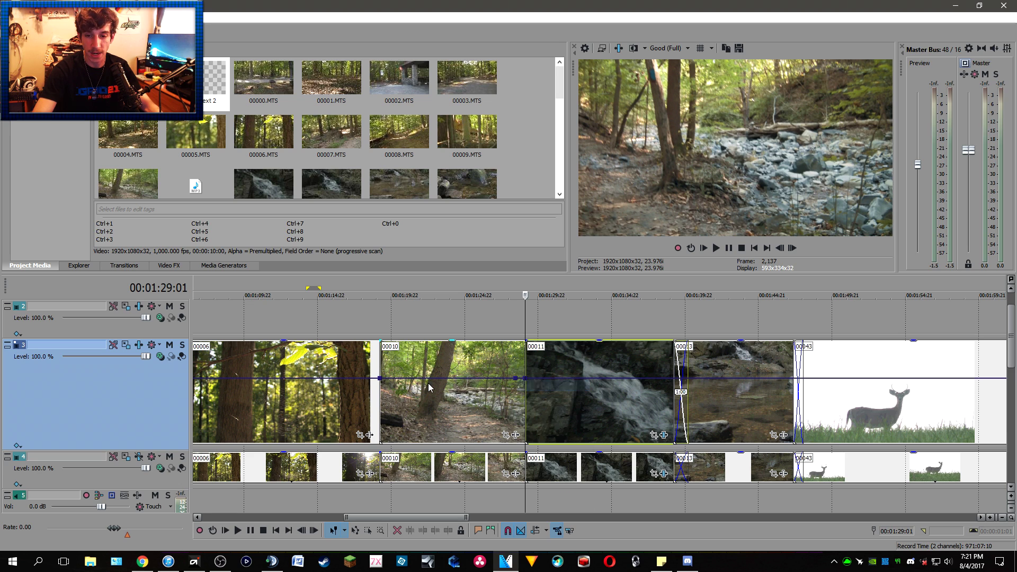
{"action": "right_click", "coordinate": [388, 379]}
{"action": "left_click", "coordinate": [395, 385]}
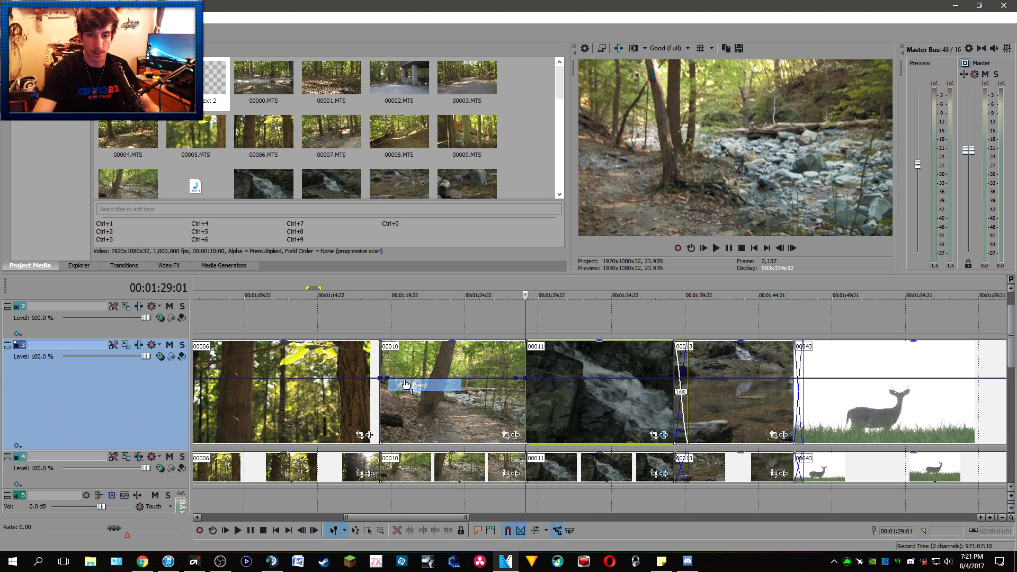
Raise clip 00010's composite level to 100% and stretch it to the clip's edges.
{"action": "left_click", "coordinate": [434, 331]}
{"action": "left_click_drag", "start_coordinate": [455, 380], "coordinate": [457, 342]}
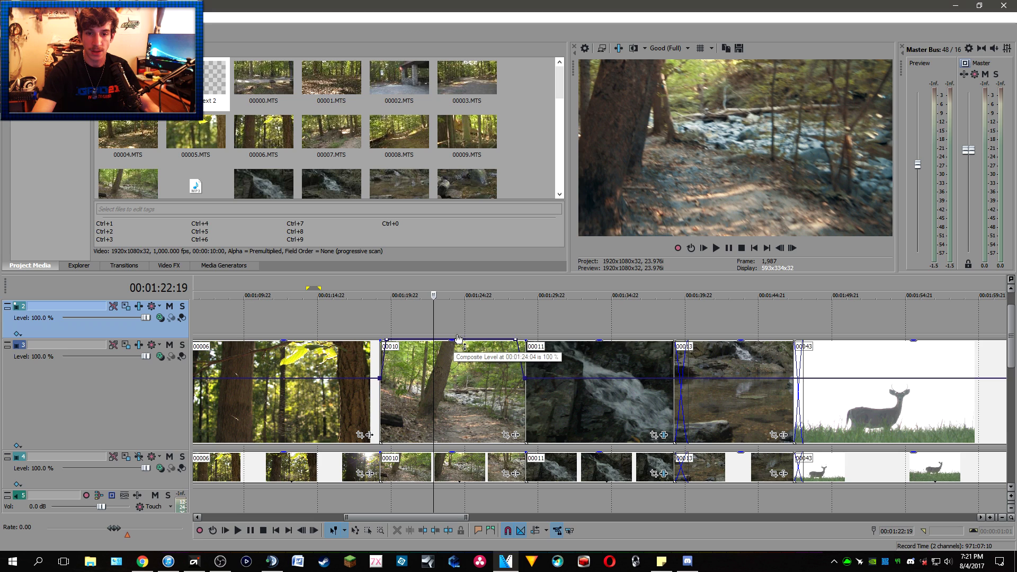
{"action": "left_click_drag", "start_coordinate": [518, 344], "coordinate": [525, 342]}
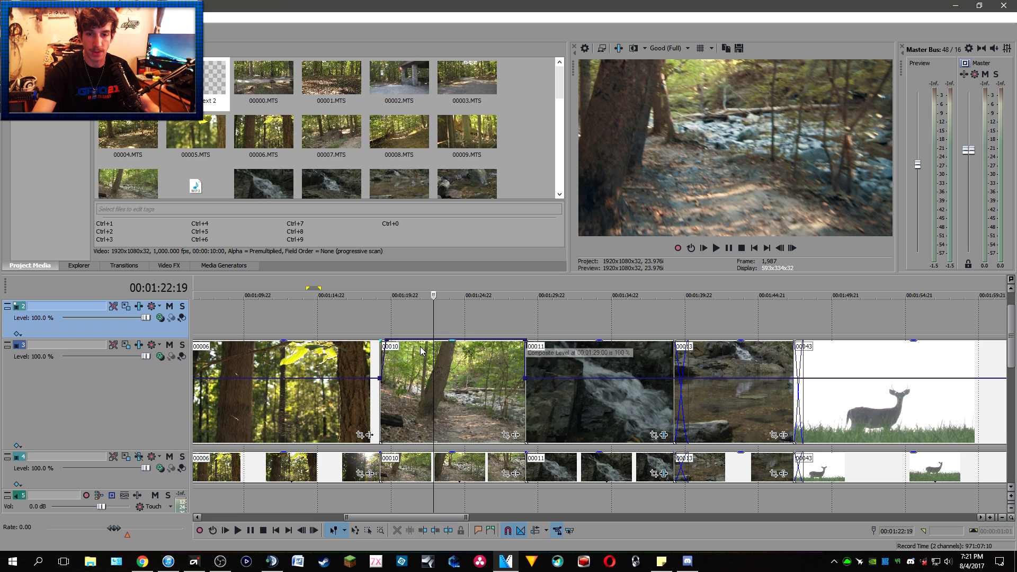
{"action": "left_click_drag", "start_coordinate": [386, 341], "coordinate": [377, 339]}
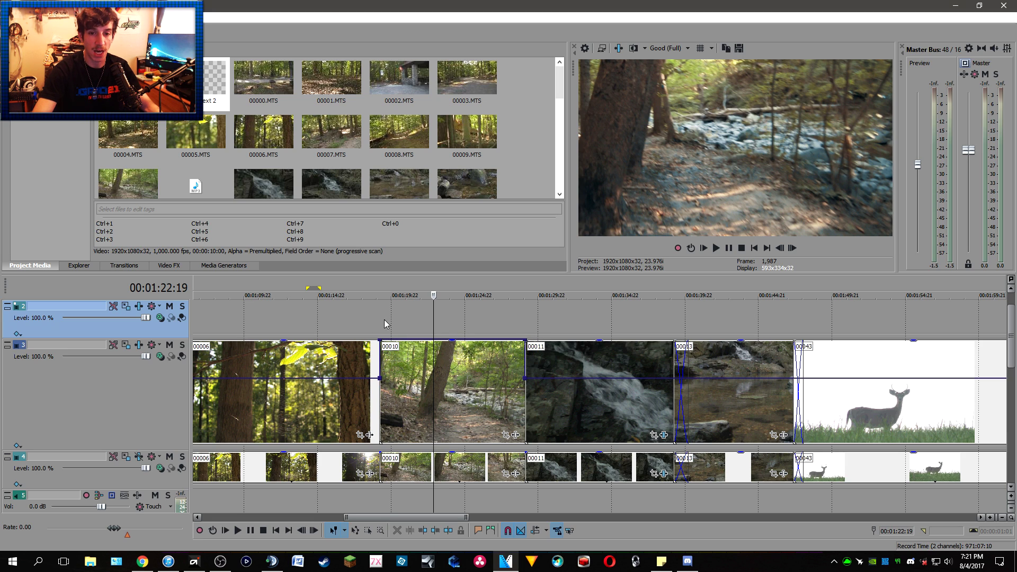
Play through the graded sunlit forest, stream and deer clips, pausing on the deer clip.
{"action": "left_click", "coordinate": [361, 289]}
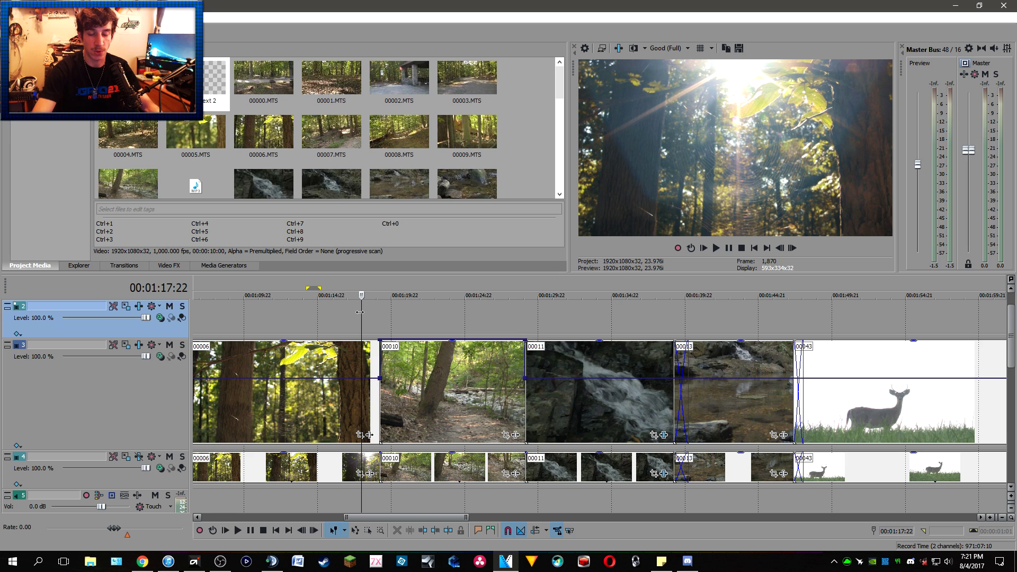
{"action": "left_click", "coordinate": [346, 323]}
{"action": "mouse_move", "coordinate": [347, 324]}
{"action": "left_mouse_down"}
{"action": "mouse_move", "coordinate": [412, 320]}
{"action": "mouse_move", "coordinate": [353, 324]}
{"action": "left_mouse_up"}
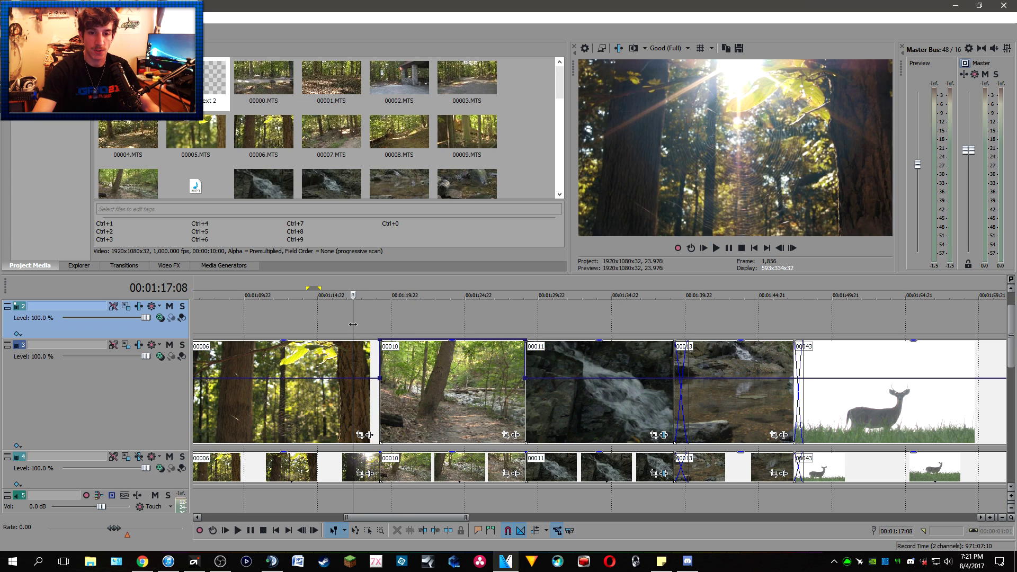
{"action": "key", "text": "space"}
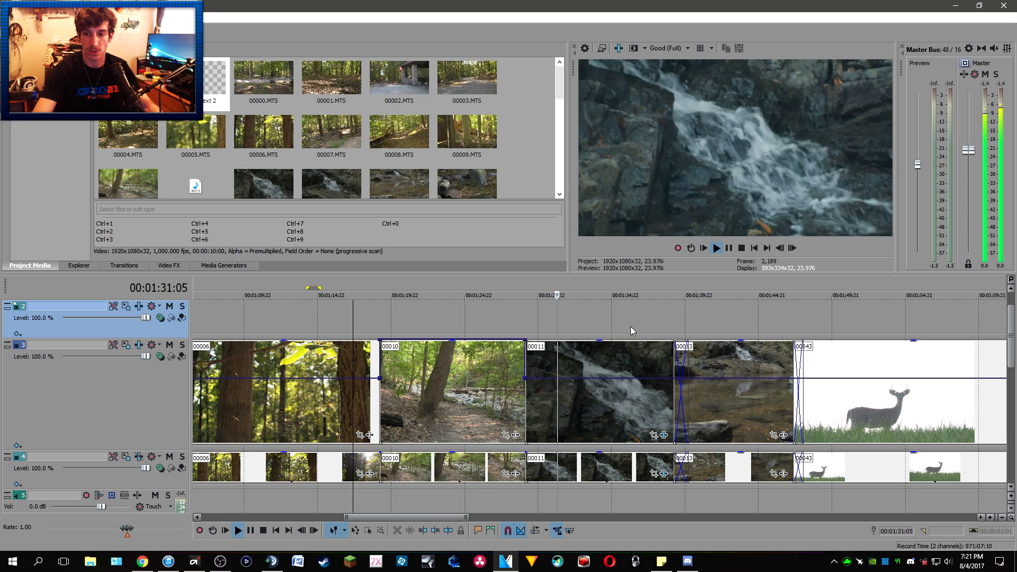
{"action": "left_click", "coordinate": [718, 290]}
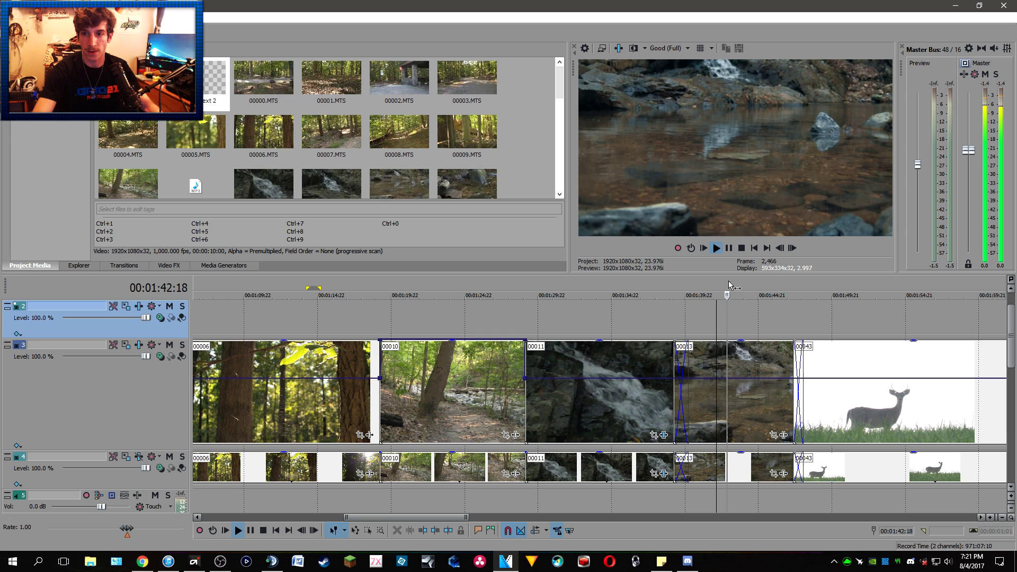
{"action": "left_click", "coordinate": [831, 290]}
{"action": "scroll", "coordinate": [821, 287], "scroll_direction": "right", "scroll_amount": 3}
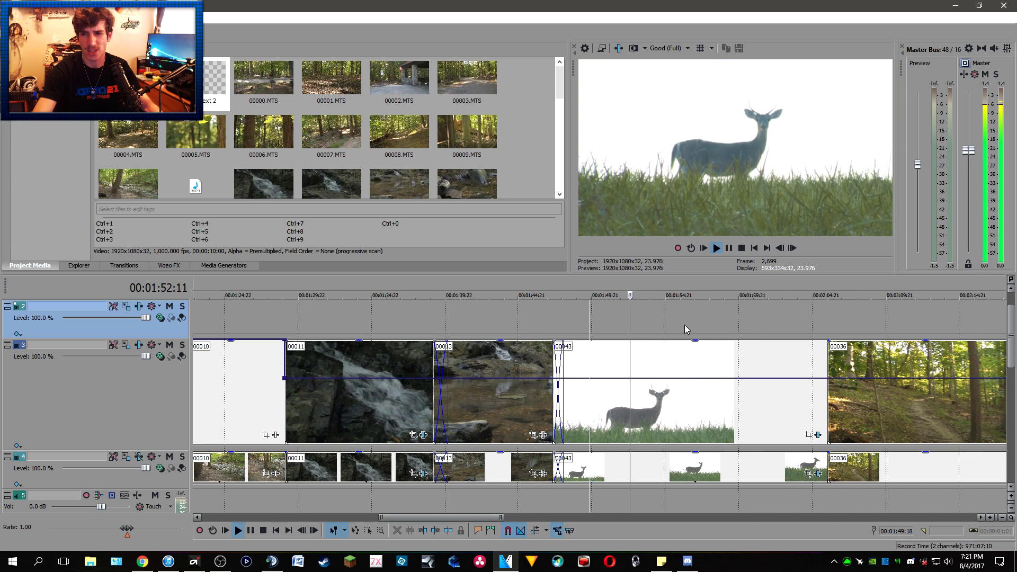
{"action": "key", "text": "Return"}
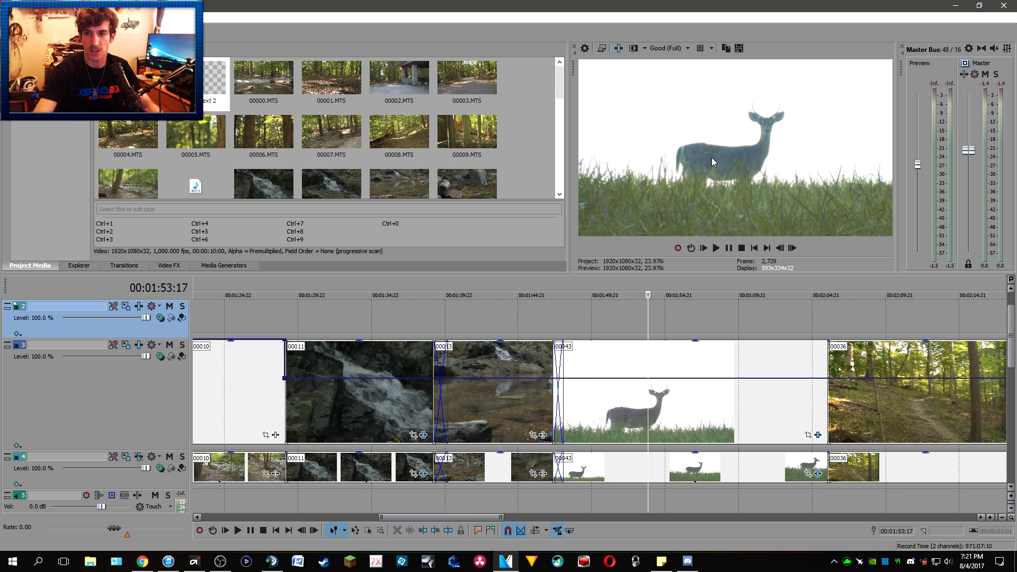
{"action": "scroll", "coordinate": [679, 290], "scroll_direction": "down", "scroll_amount": 3}
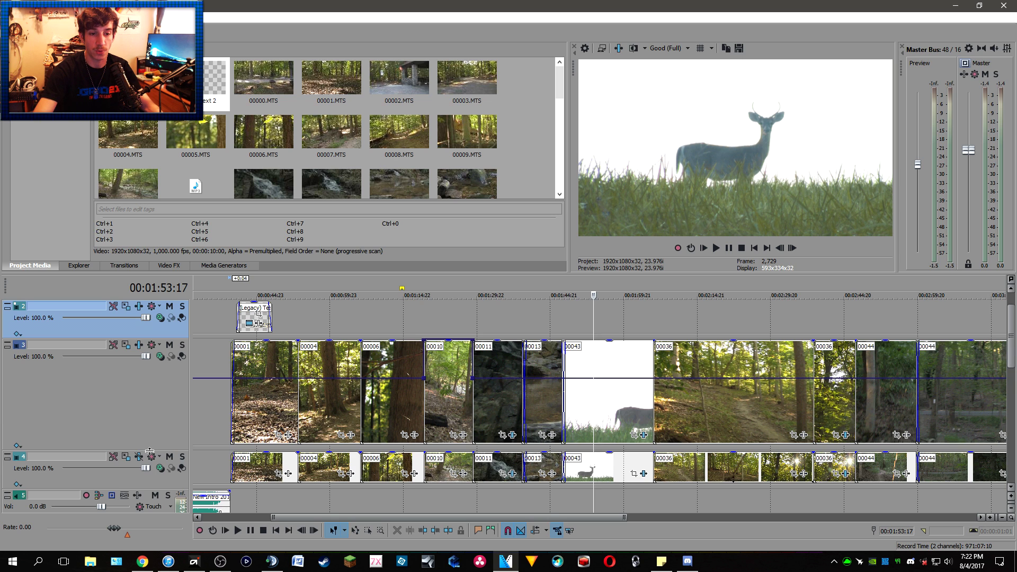
Shrink track 3 to thumbnail height and cue the spider-web forest shot near 00:01:12.
{"action": "left_click_drag", "start_coordinate": [152, 449], "coordinate": [165, 364]}
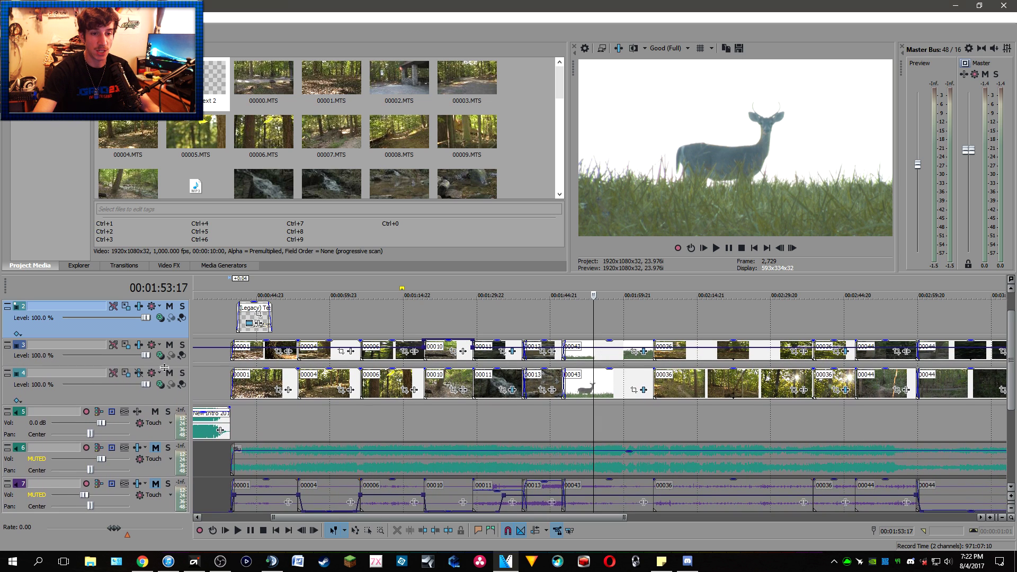
{"action": "left_click_drag", "start_coordinate": [165, 367], "coordinate": [165, 380]}
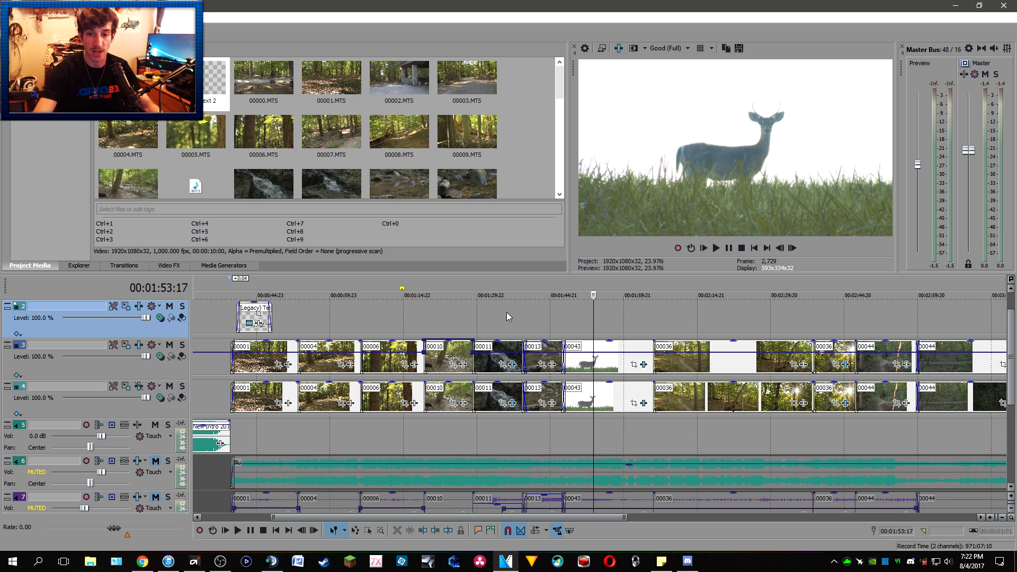
{"action": "left_click", "coordinate": [457, 315]}
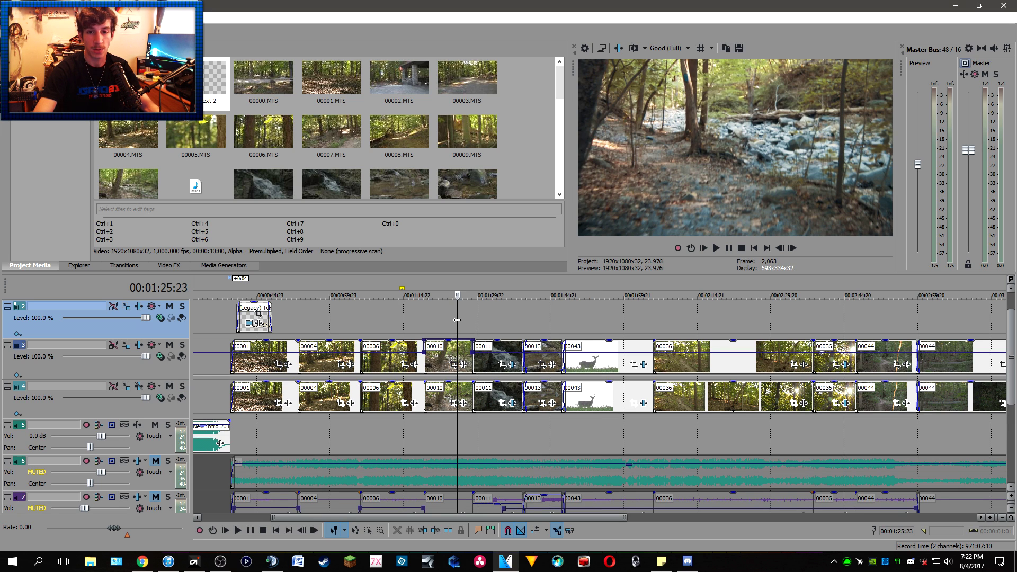
{"action": "left_click", "coordinate": [390, 327]}
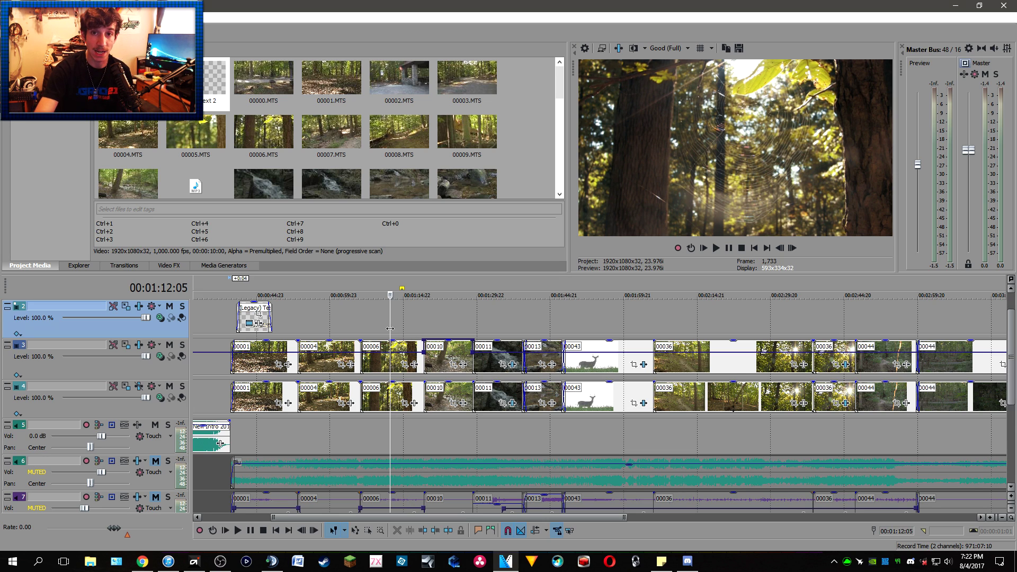
{"action": "left_click_drag", "start_coordinate": [390, 328], "coordinate": [416, 322]}
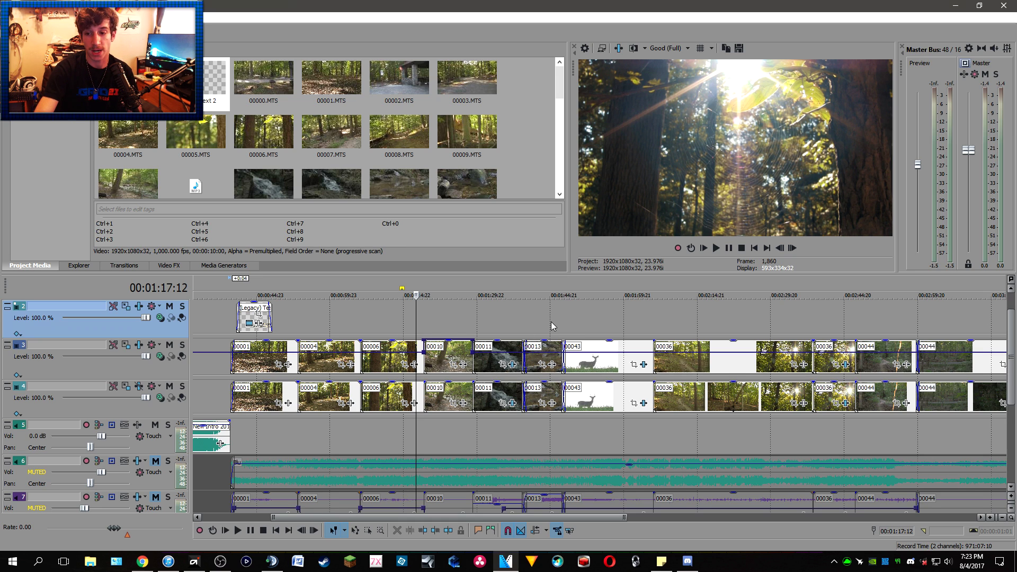
{"action": "left_click", "coordinate": [786, 312]}
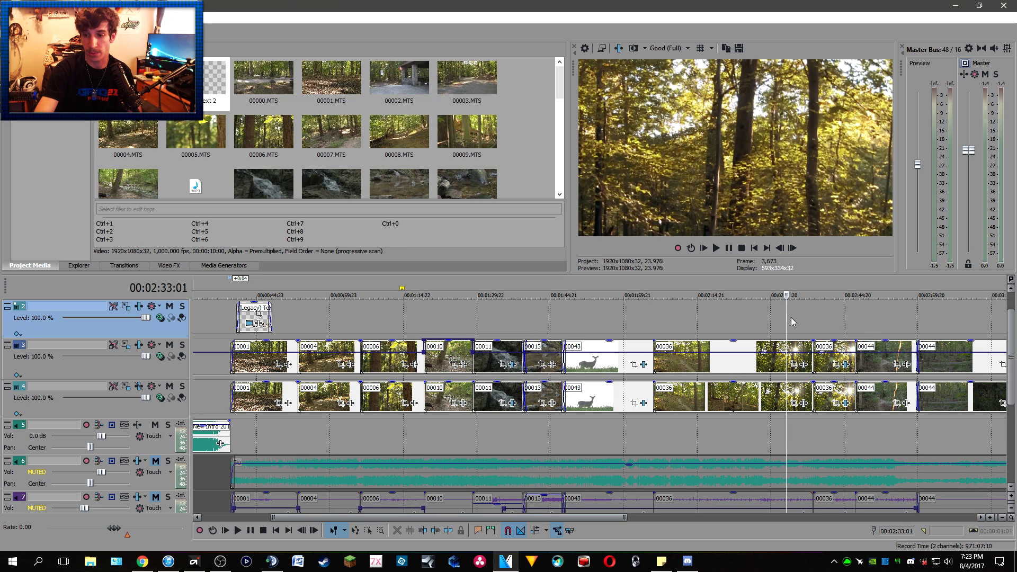
{"action": "left_click_drag", "start_coordinate": [785, 326], "coordinate": [393, 333]}
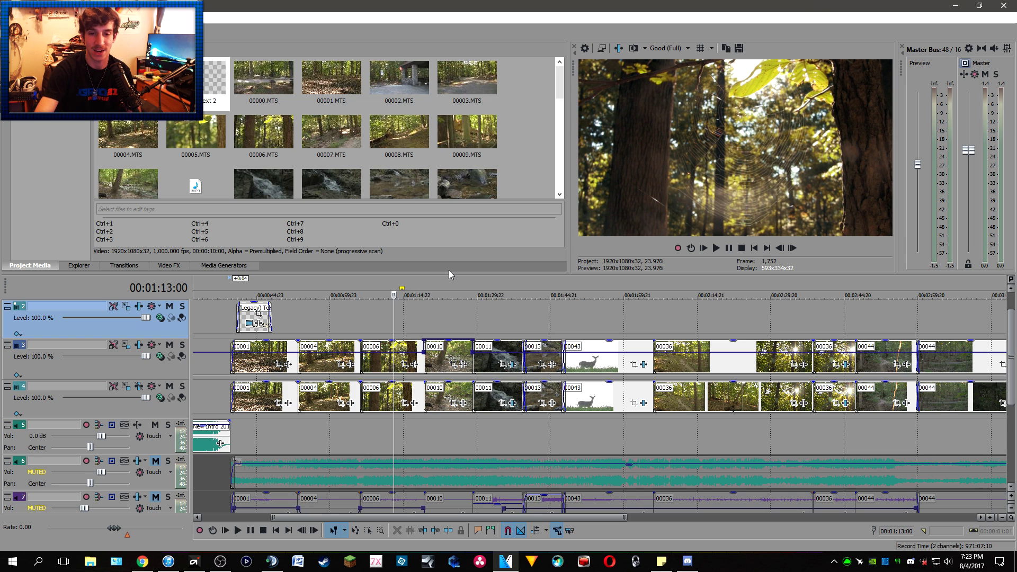
{"action": "scroll", "coordinate": [446, 287], "scroll_direction": "down", "scroll_amount": 3}
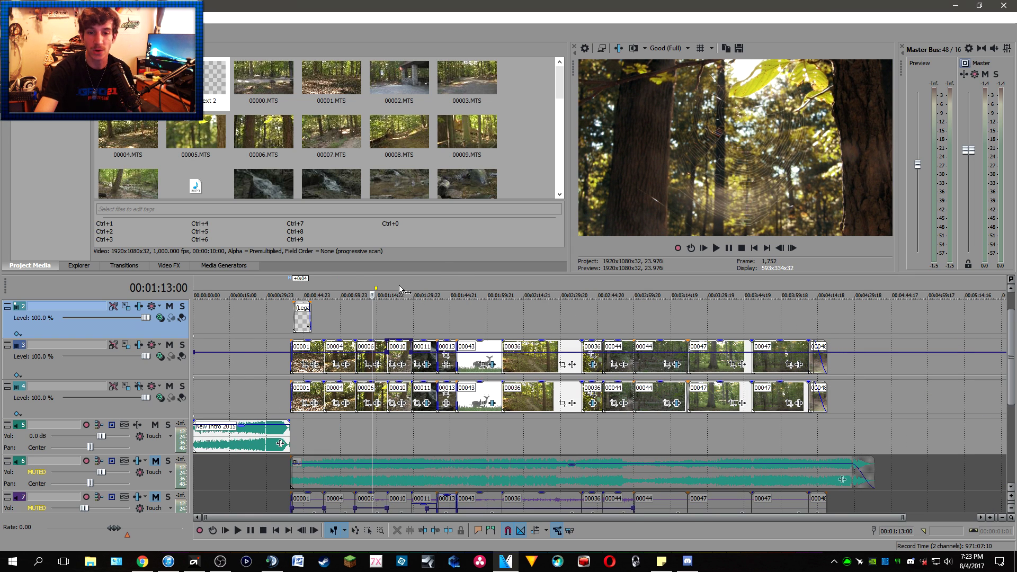
{"action": "left_click_drag", "start_coordinate": [355, 286], "coordinate": [388, 281]}
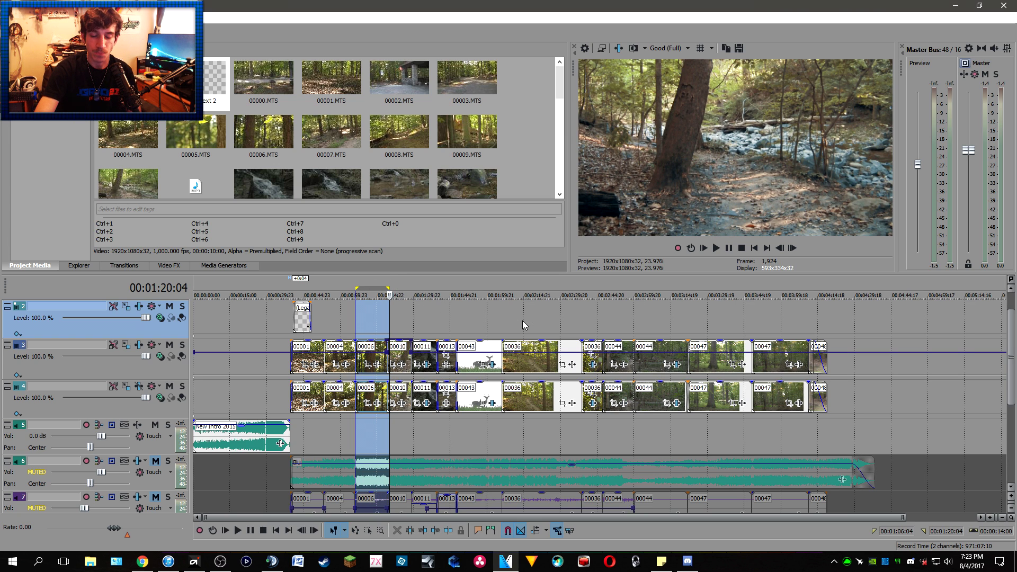
{"action": "scroll", "coordinate": [380, 310], "scroll_direction": "up", "scroll_amount": 3}
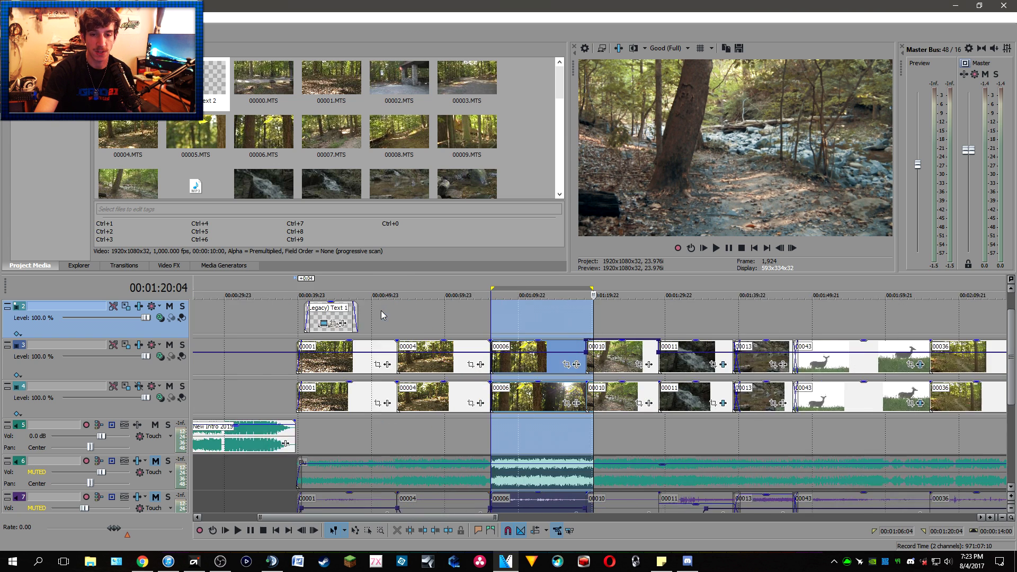
{"action": "scroll", "coordinate": [380, 311], "scroll_direction": "up", "scroll_amount": 1}
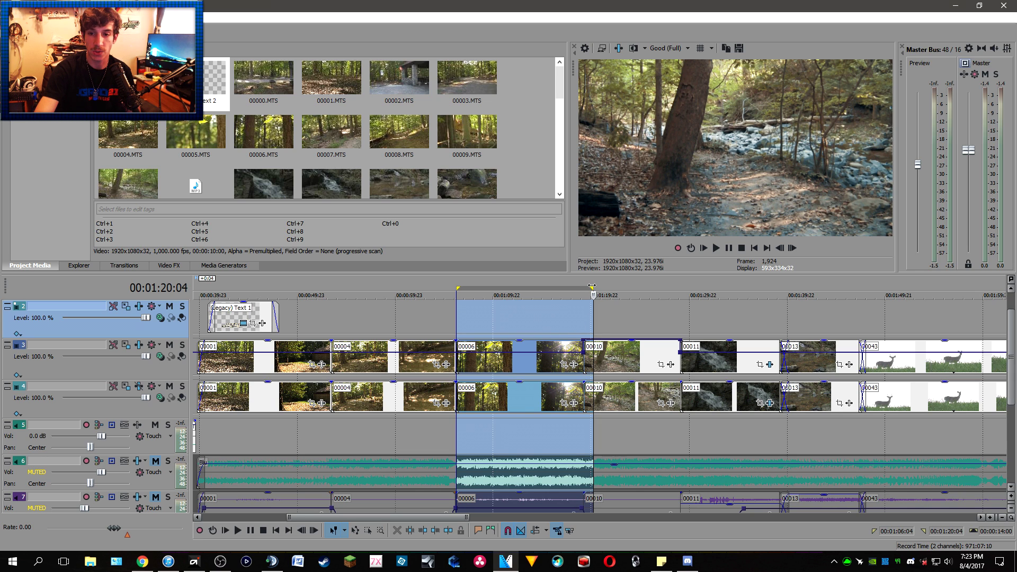
{"action": "left_click_drag", "start_coordinate": [591, 286], "coordinate": [583, 288]}
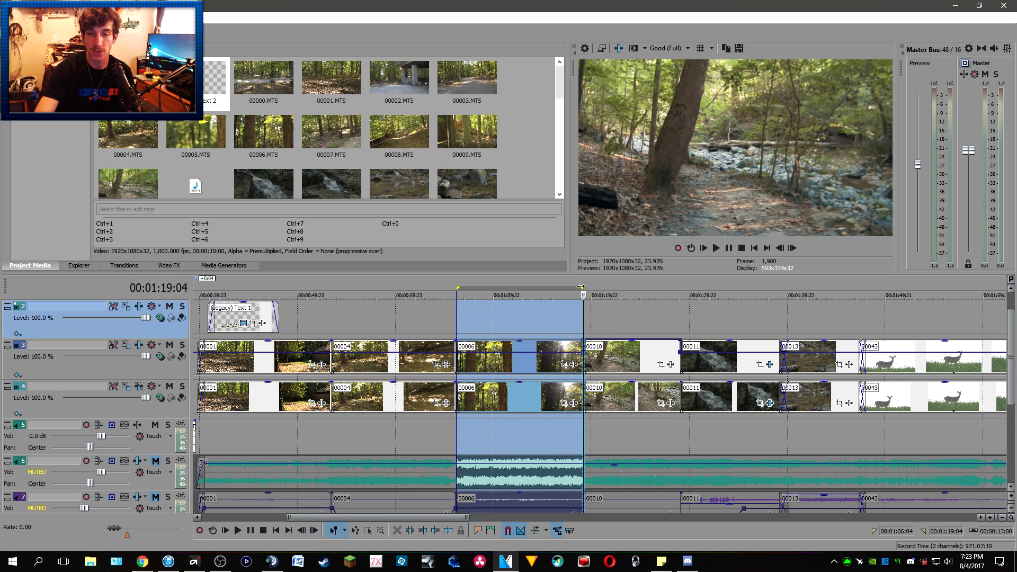
{"action": "left_click", "coordinate": [521, 312]}
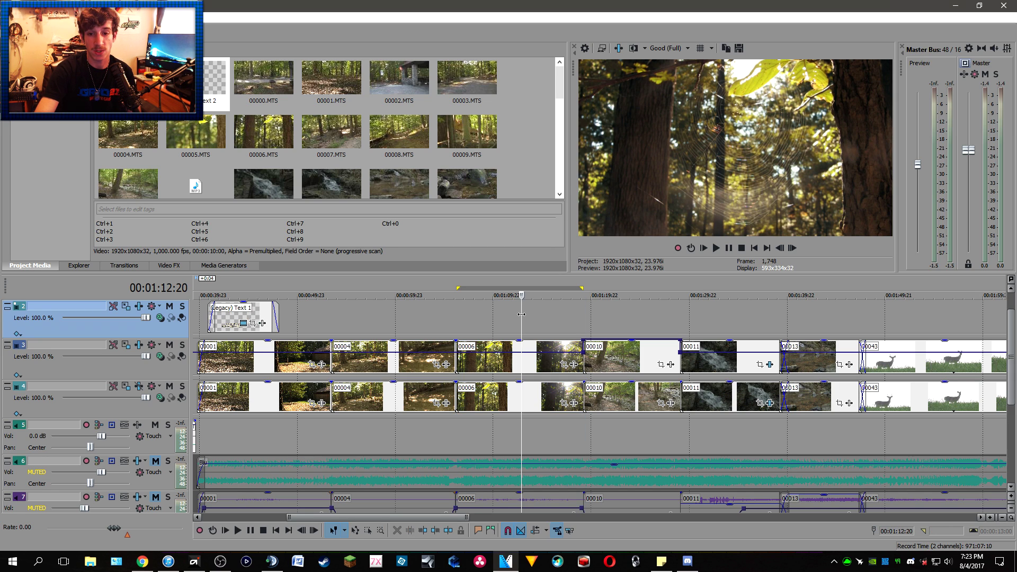